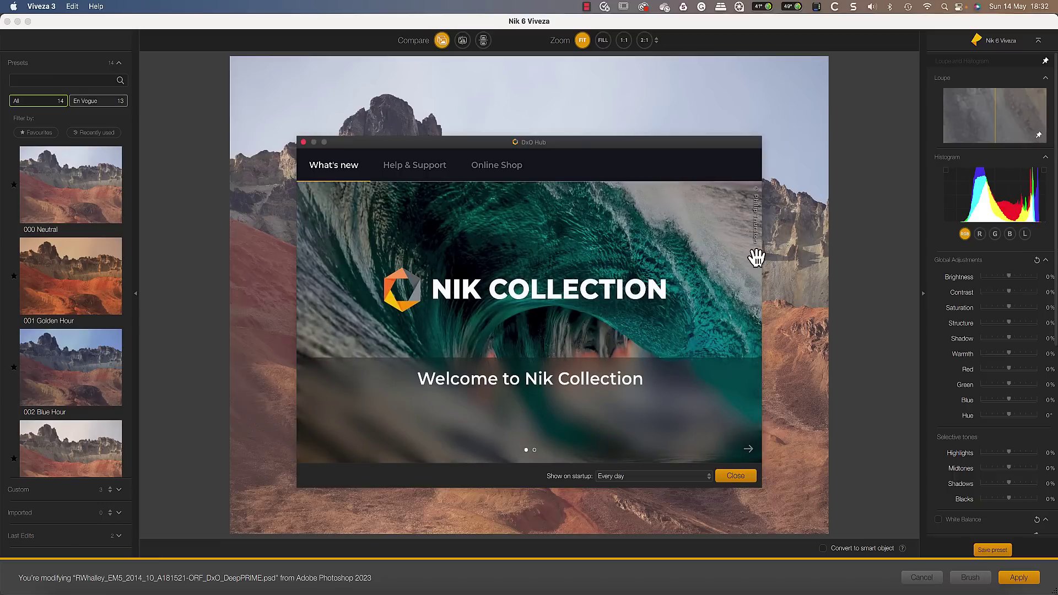
# Step: Close the welcome window and raise the photo's global contrast to 33%
pyautogui.click(730, 476)
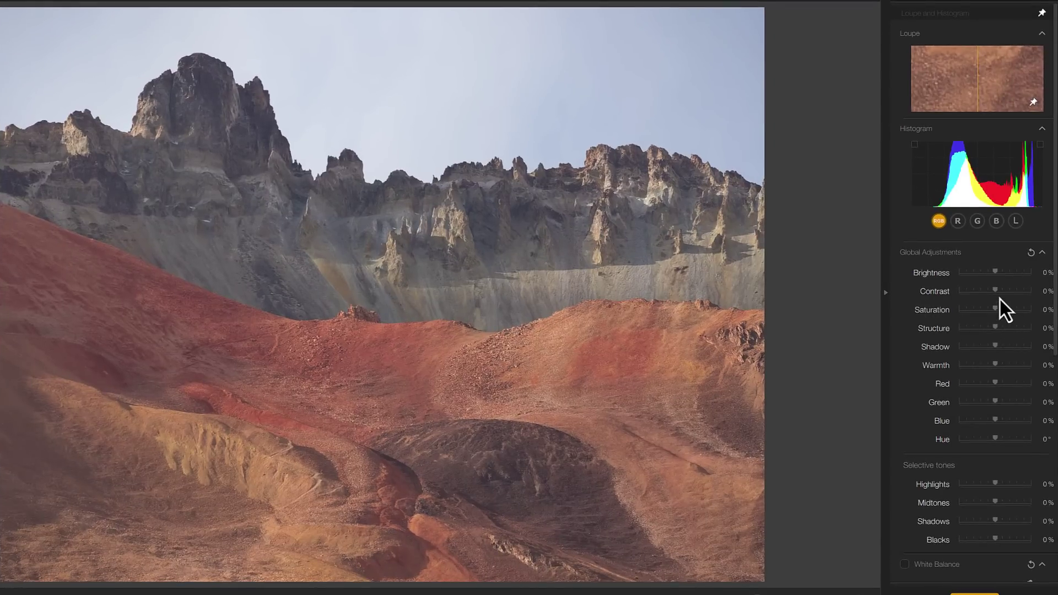
pyautogui.moveTo(995, 292); pyautogui.dragTo(1006, 293)
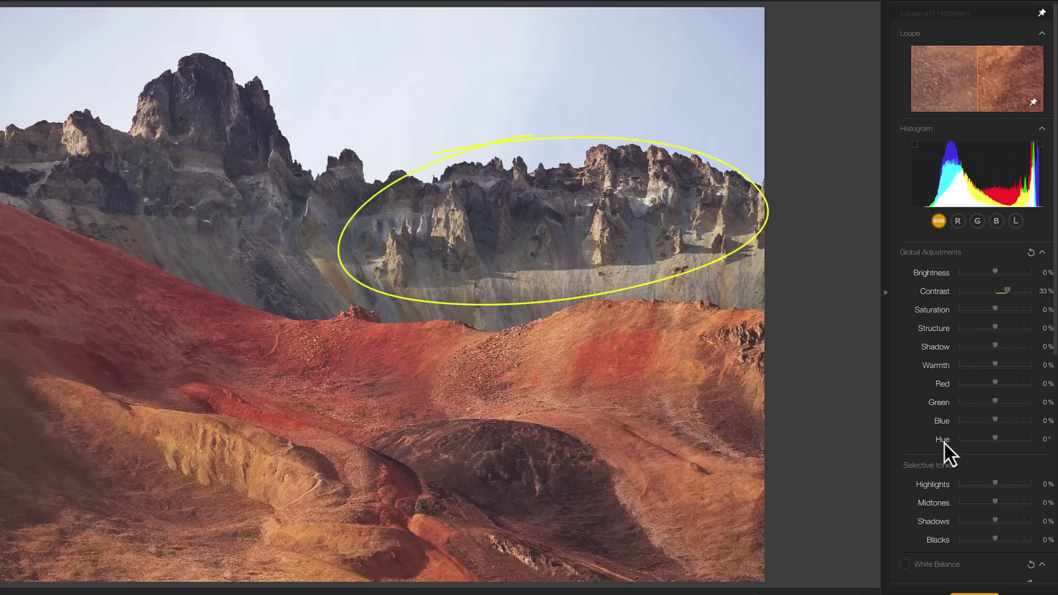
pyautogui.scroll(-5, 953, 453)
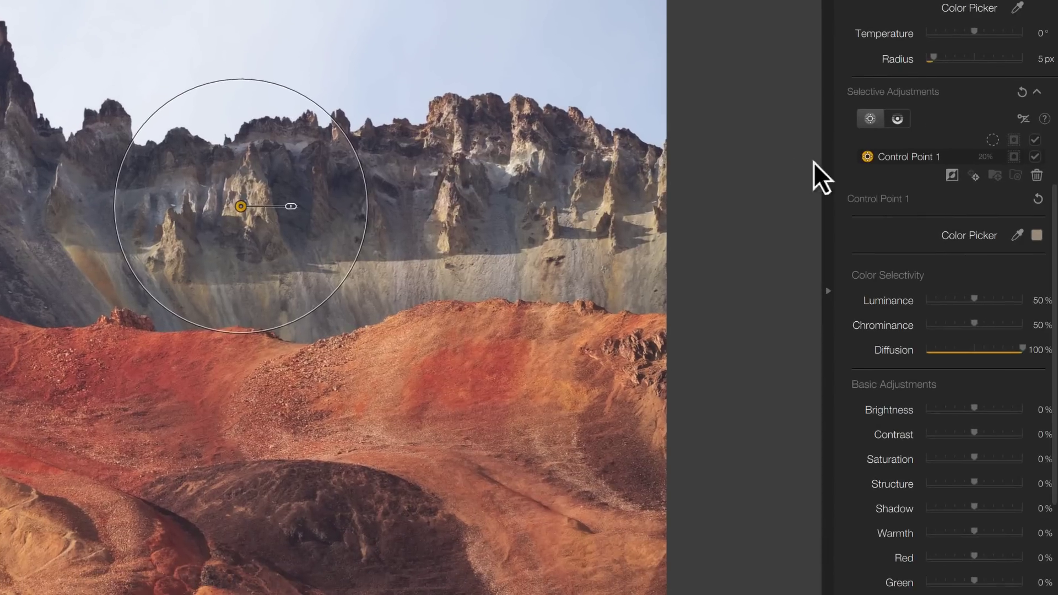
# Step: Rename the control point on the grey cliffs to 'Rocks'
pyautogui.doubleClick(887, 161)
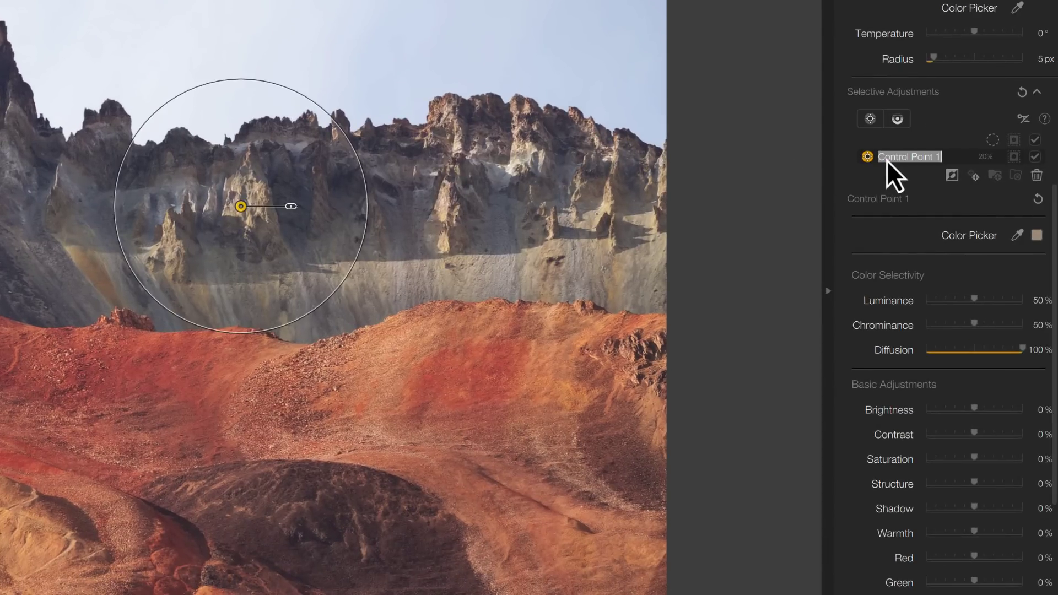
pyautogui.write('Rocks')
pyautogui.press('Return')
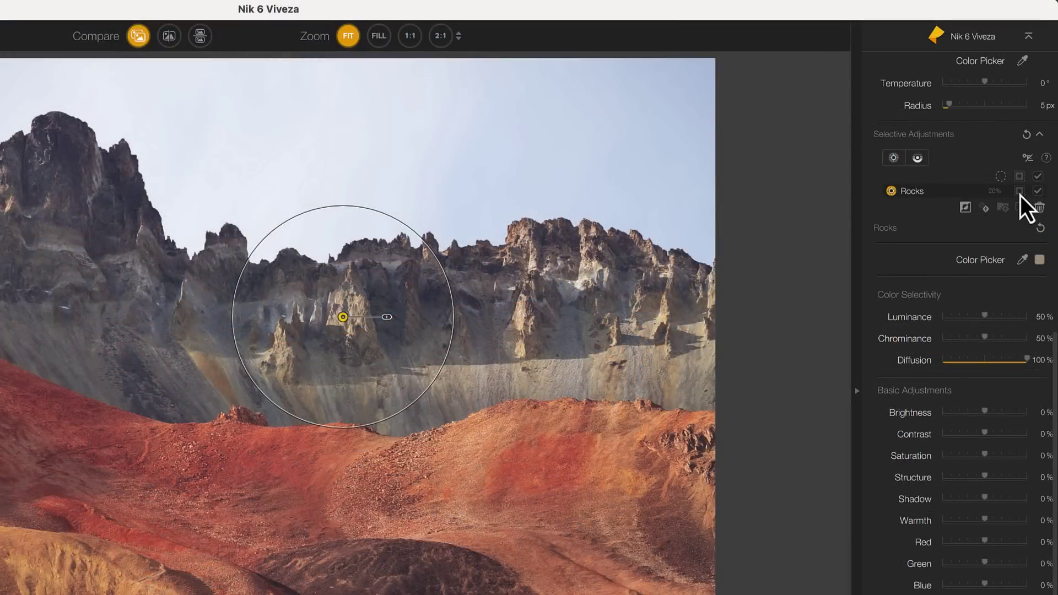
# Step: View the Rocks mask, widen the point's radius to 27% and set Luminance to 57%
pyautogui.click(1020, 192)
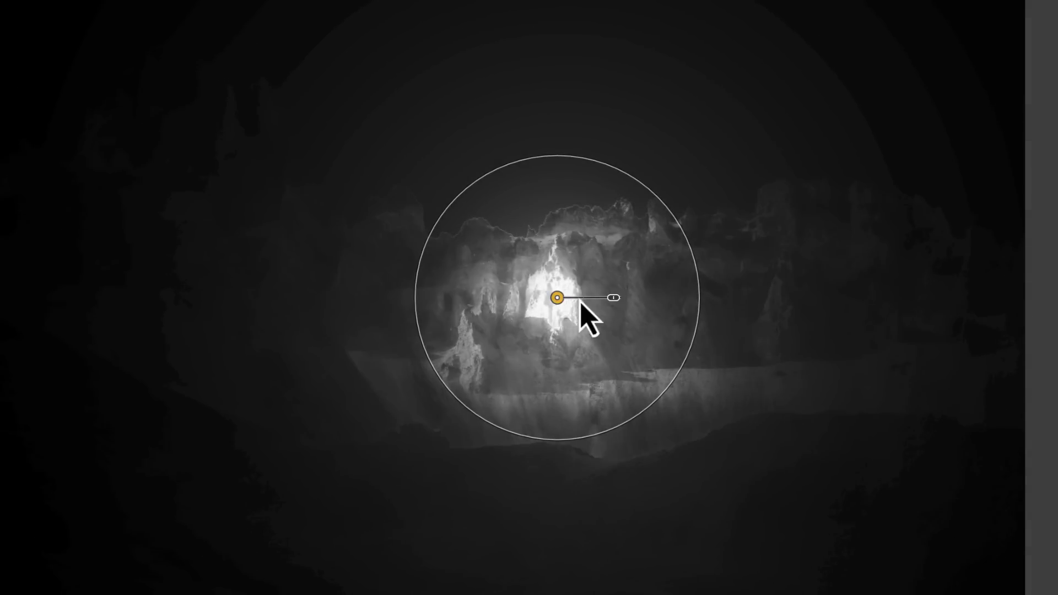
pyautogui.moveTo(612, 298); pyautogui.dragTo(618, 298)
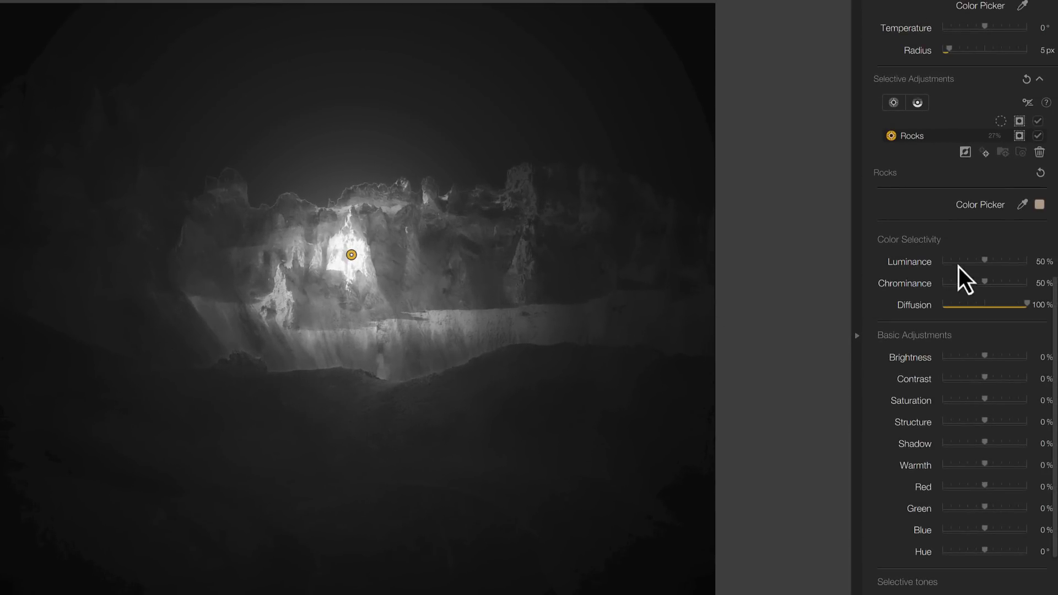
pyautogui.moveTo(986, 263)
pyautogui.mouseDown()
pyautogui.moveTo(977, 284)
pyautogui.moveTo(997, 284)
pyautogui.moveTo(984, 286)
pyautogui.moveTo(991, 263)
pyautogui.mouseUp()
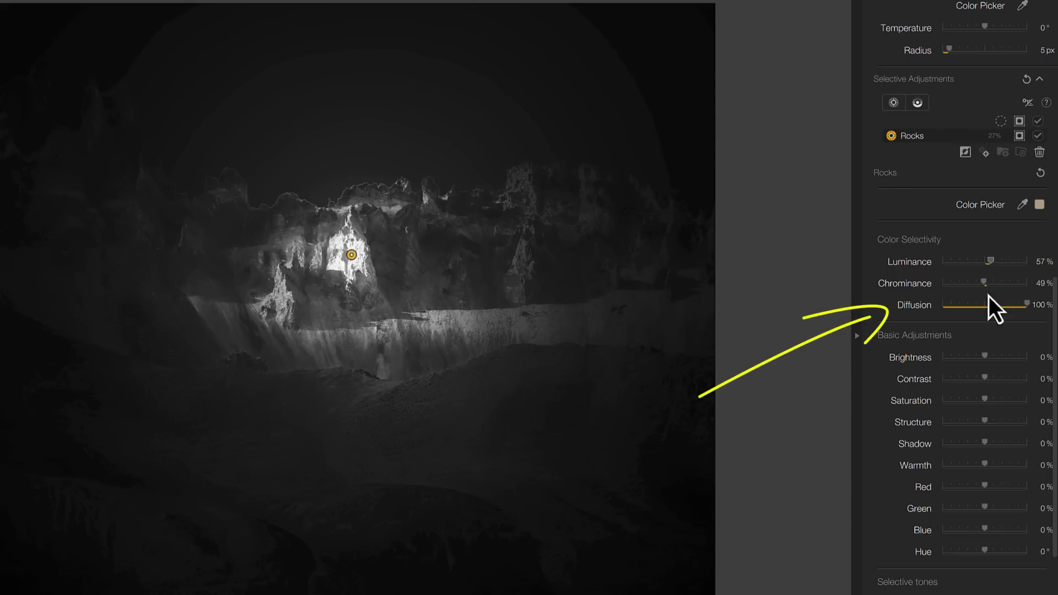
# Step: Set Rocks to Diffusion 83%, Luminance 62% and Chrominance 57% to tighten the mask
pyautogui.moveTo(1027, 305)
pyautogui.mouseDown()
pyautogui.moveTo(939, 308)
pyautogui.moveTo(1019, 307)
pyautogui.moveTo(1011, 308)
pyautogui.mouseUp()
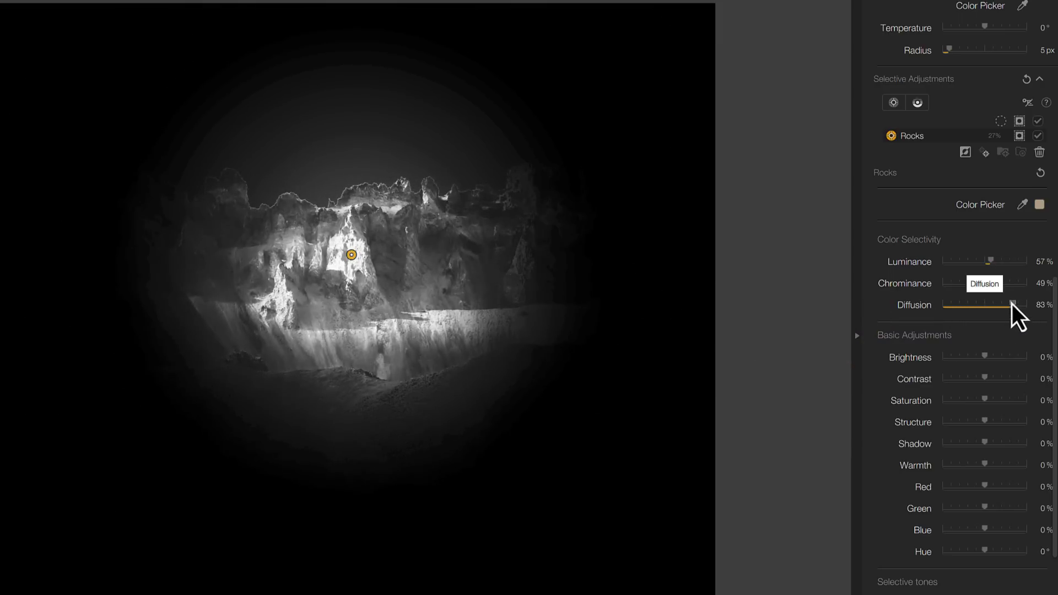
pyautogui.click(993, 264)
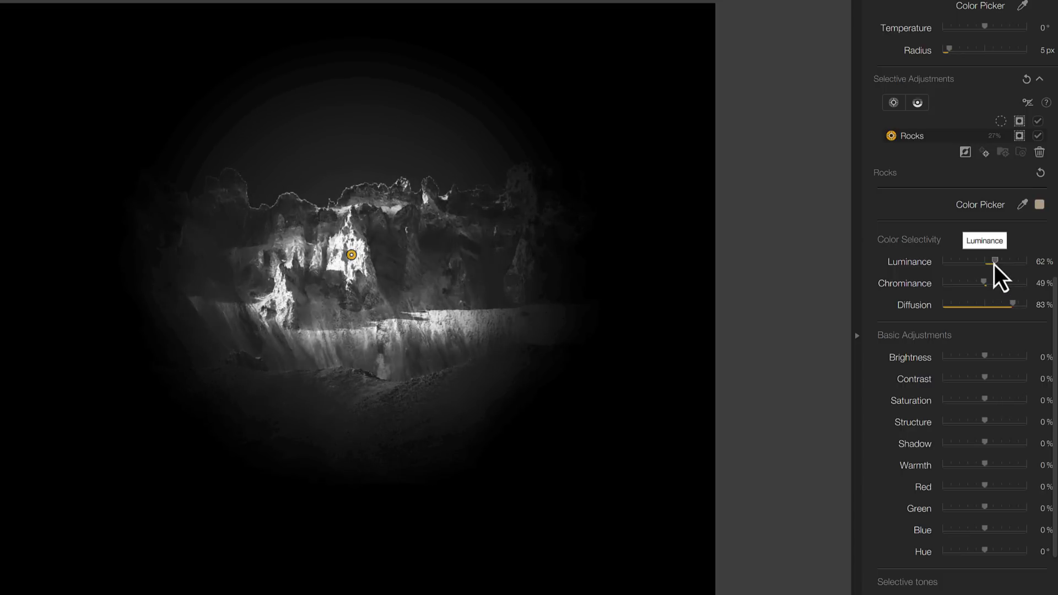
pyautogui.moveTo(984, 285); pyautogui.dragTo(991, 286)
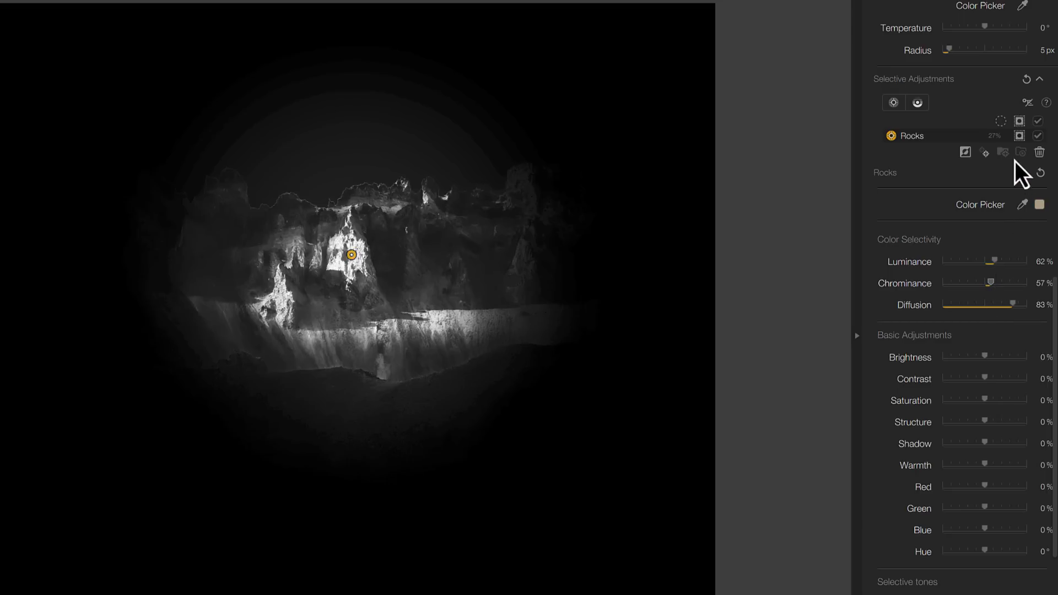
# Step: Return to the colour view and give Rocks Contrast 32% and Structure 25%
pyautogui.click(1019, 136)
pyautogui.moveTo(986, 381); pyautogui.dragTo(997, 386)
pyautogui.moveTo(983, 422); pyautogui.dragTo(996, 423)
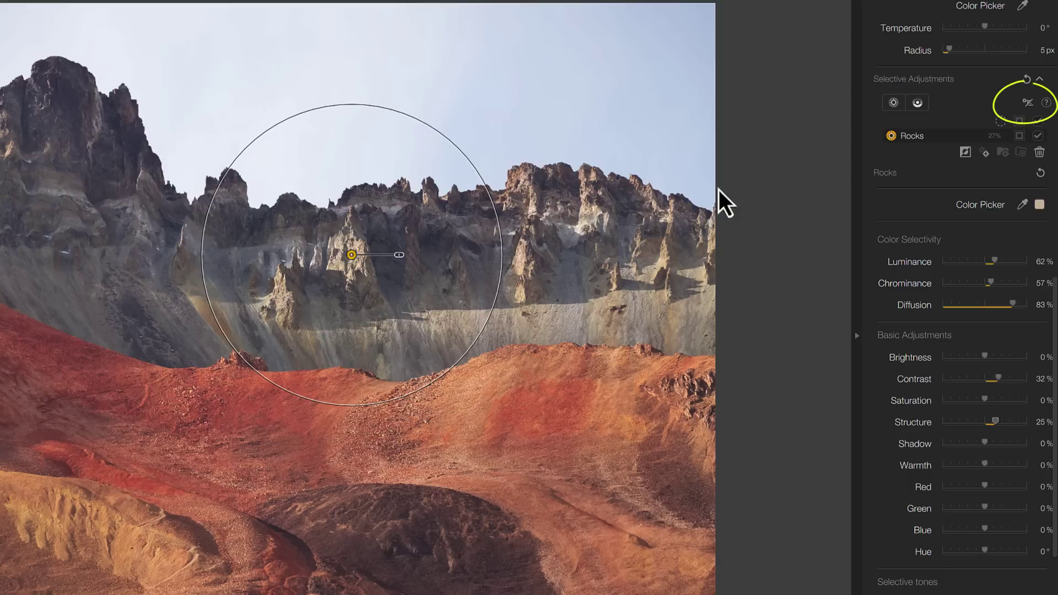
# Step: With on-image sliders, set Rocks to Contrast 24%, Brightness 7%, midtones 21%, Luminance 59%
pyautogui.click(1028, 104)
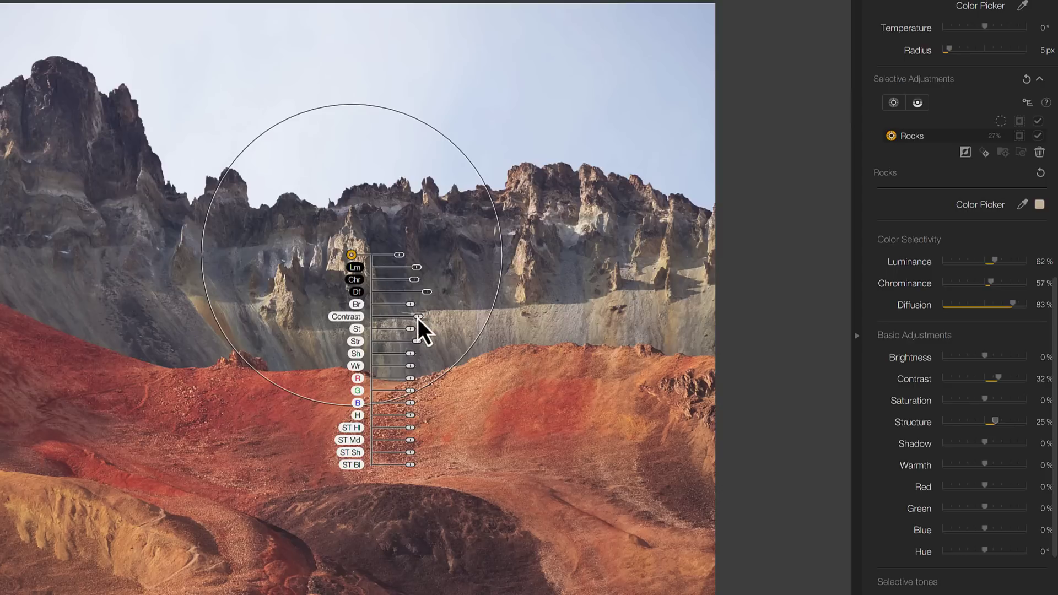
pyautogui.moveTo(418, 319)
pyautogui.mouseDown()
pyautogui.moveTo(427, 319)
pyautogui.moveTo(413, 308)
pyautogui.mouseUp()
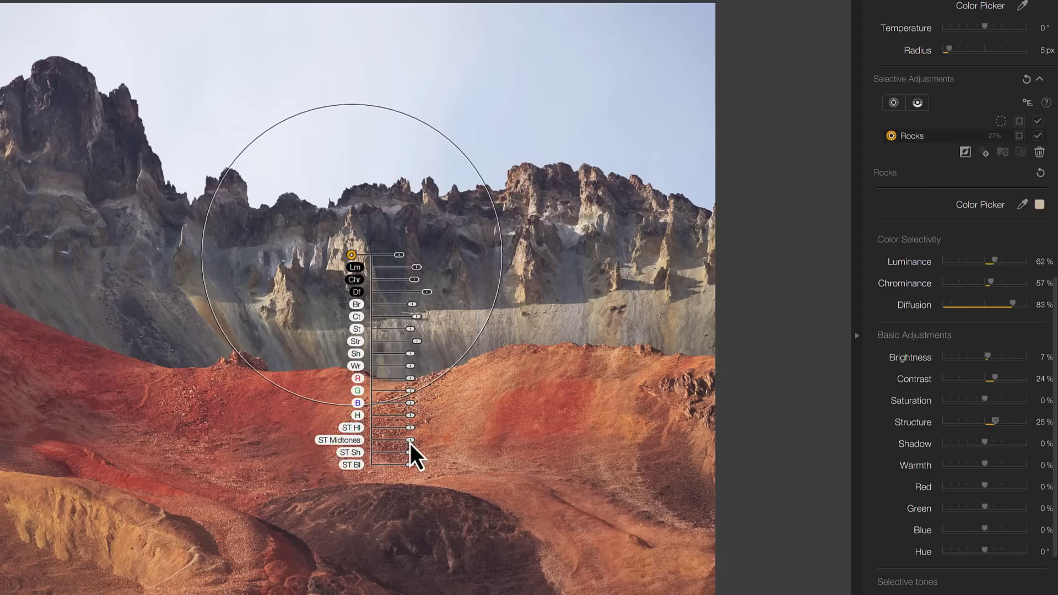
pyautogui.moveTo(410, 445); pyautogui.dragTo(415, 444)
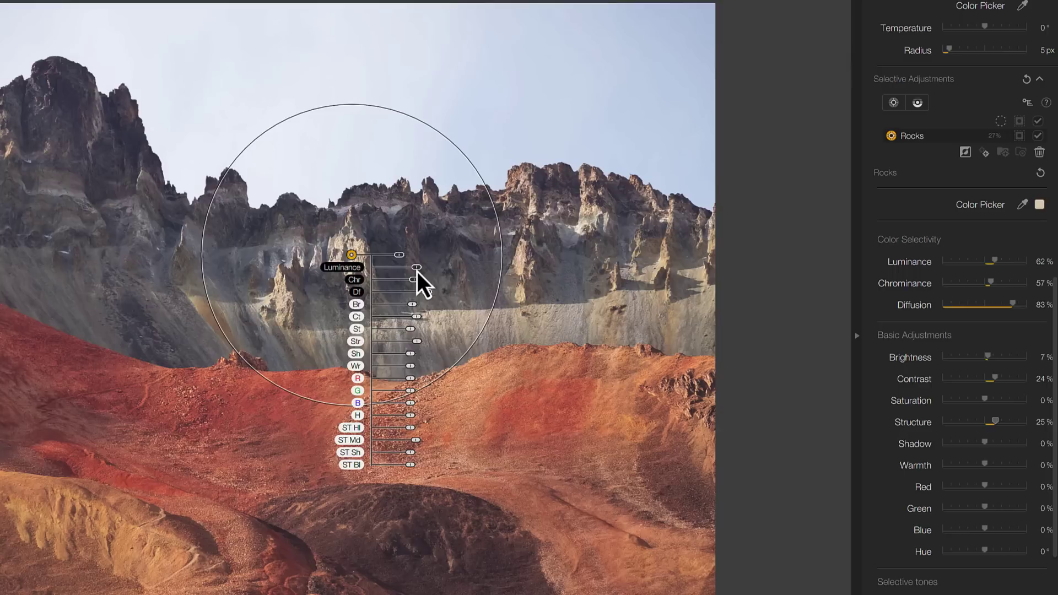
pyautogui.moveTo(420, 270); pyautogui.dragTo(423, 293)
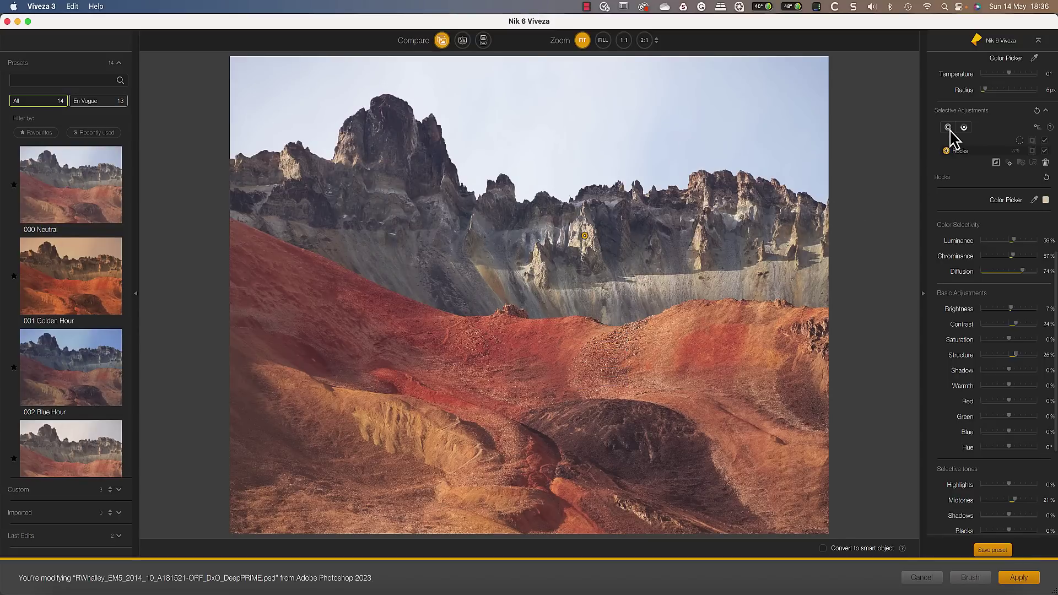
# Step: Place Control Point 2 on the golden lower-left slope, check its mask, reposition and enlarge it
pyautogui.click(948, 127)
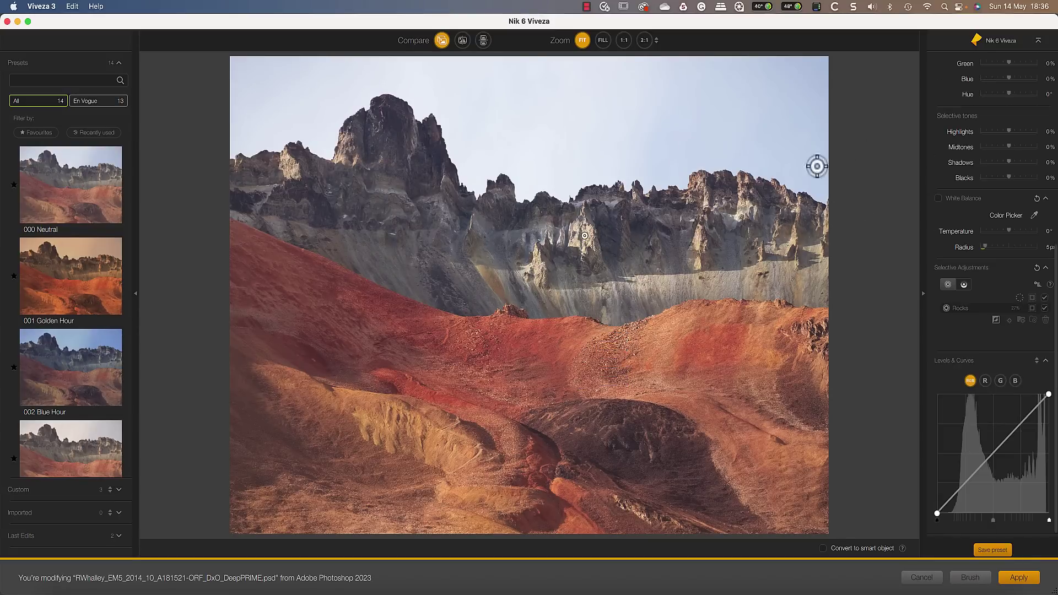
pyautogui.click(414, 423)
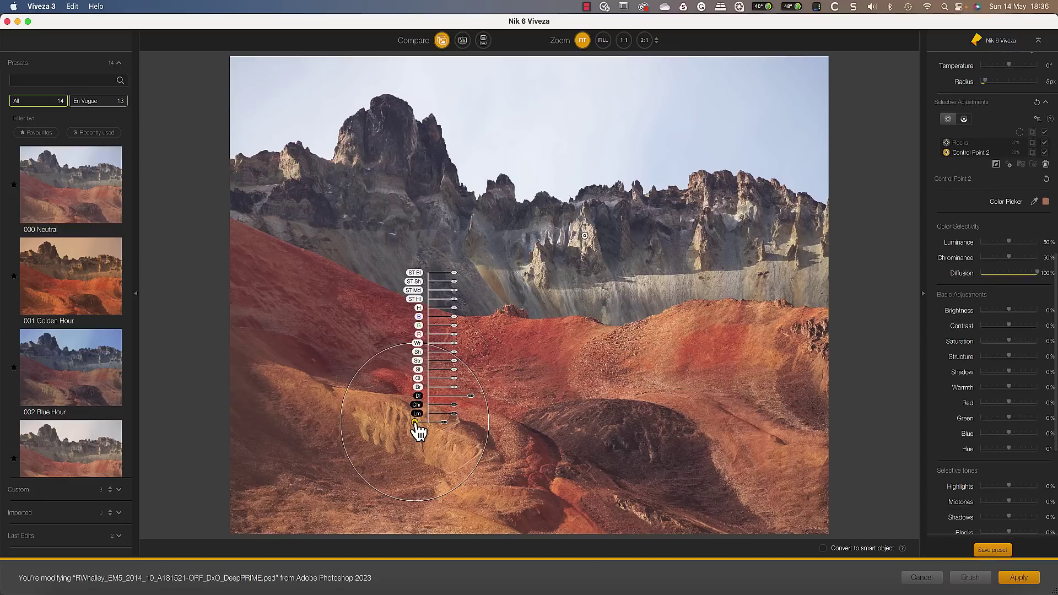
pyautogui.click(1032, 154)
pyautogui.click(1033, 154)
pyautogui.moveTo(417, 424); pyautogui.dragTo(426, 426)
pyautogui.moveTo(494, 437); pyautogui.dragTo(516, 439)
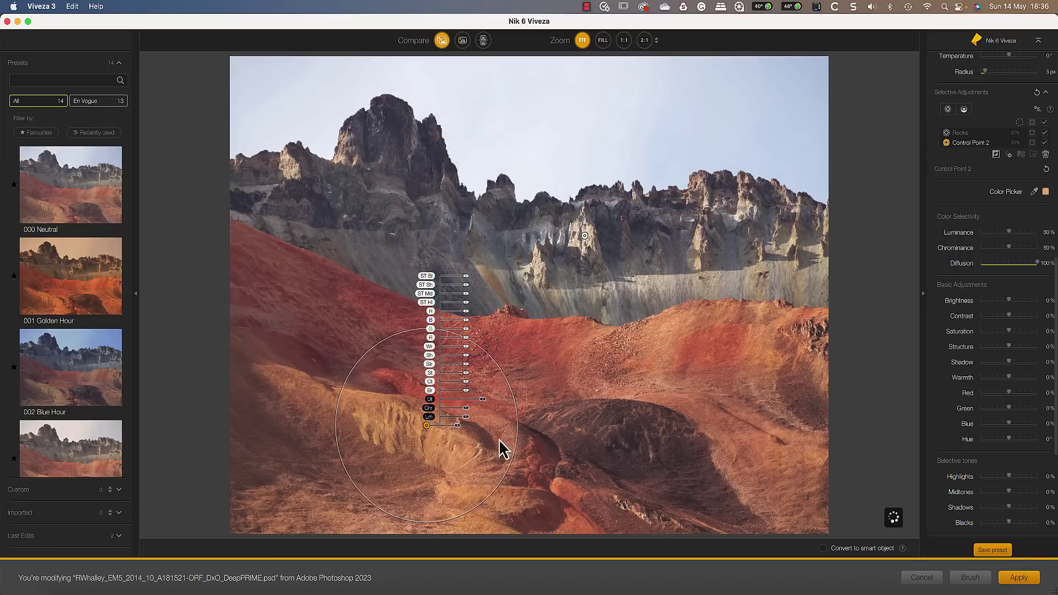
pyautogui.click(429, 428)
pyautogui.moveTo(427, 426); pyautogui.dragTo(430, 424)
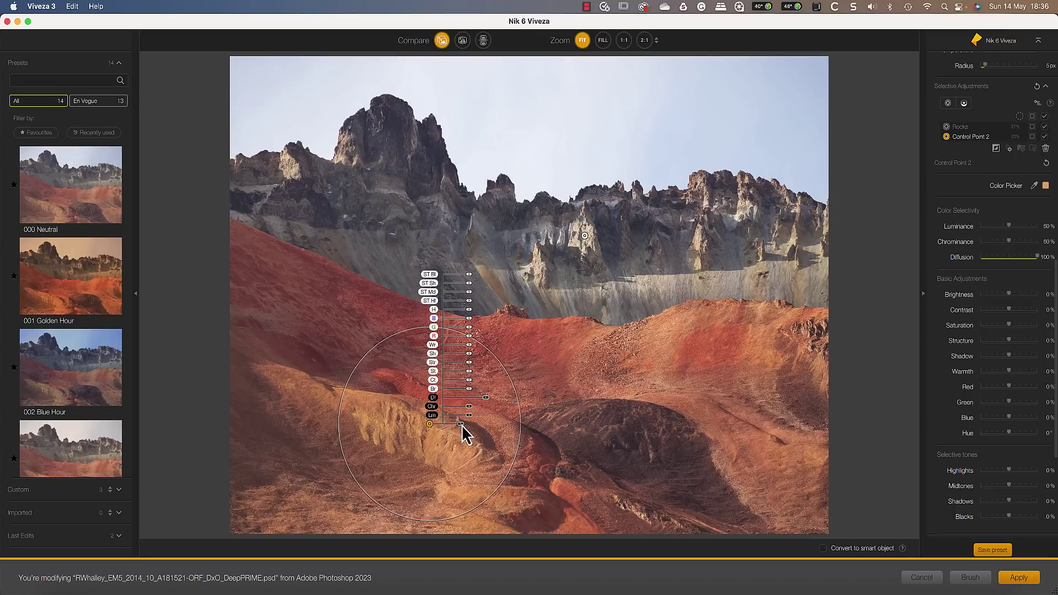
pyautogui.moveTo(462, 425); pyautogui.dragTo(463, 425)
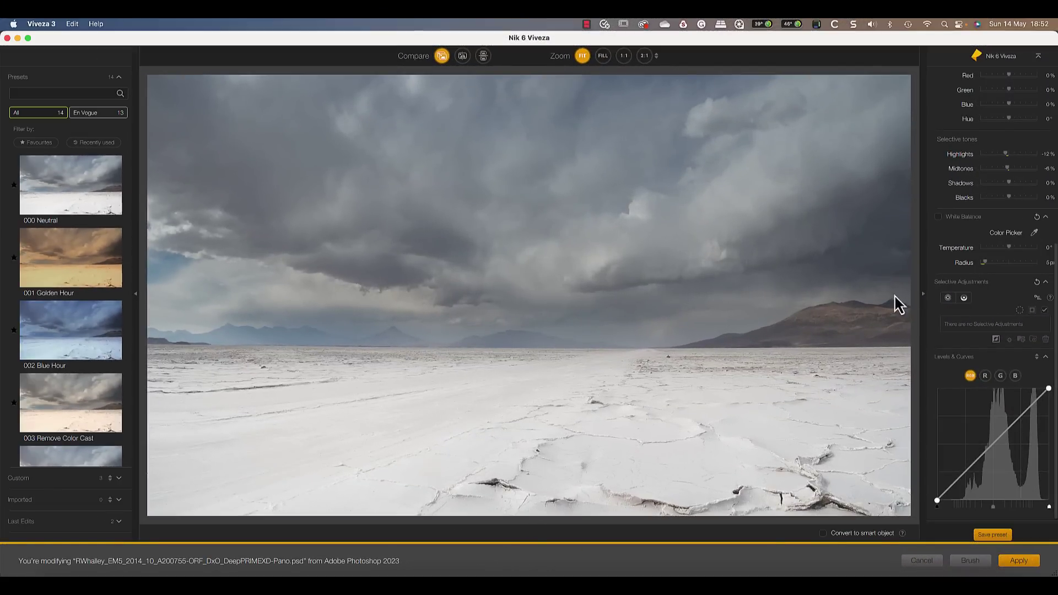
# Step: Place four control points along the salt-flat horizon and select all four
pyautogui.click(947, 297)
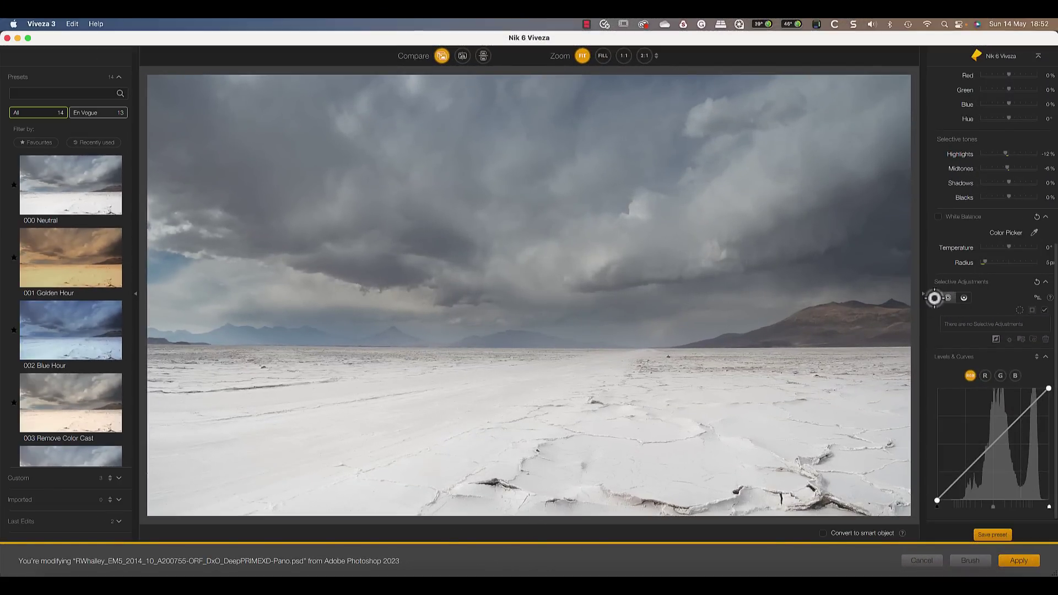
pyautogui.click(318, 382)
pyautogui.click(453, 385)
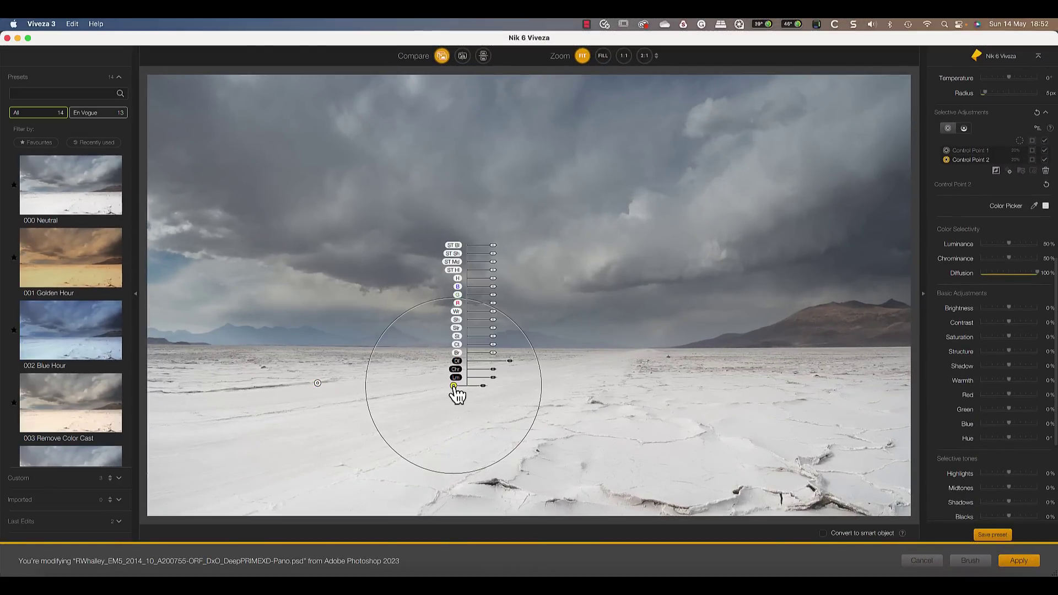
pyautogui.click(593, 388)
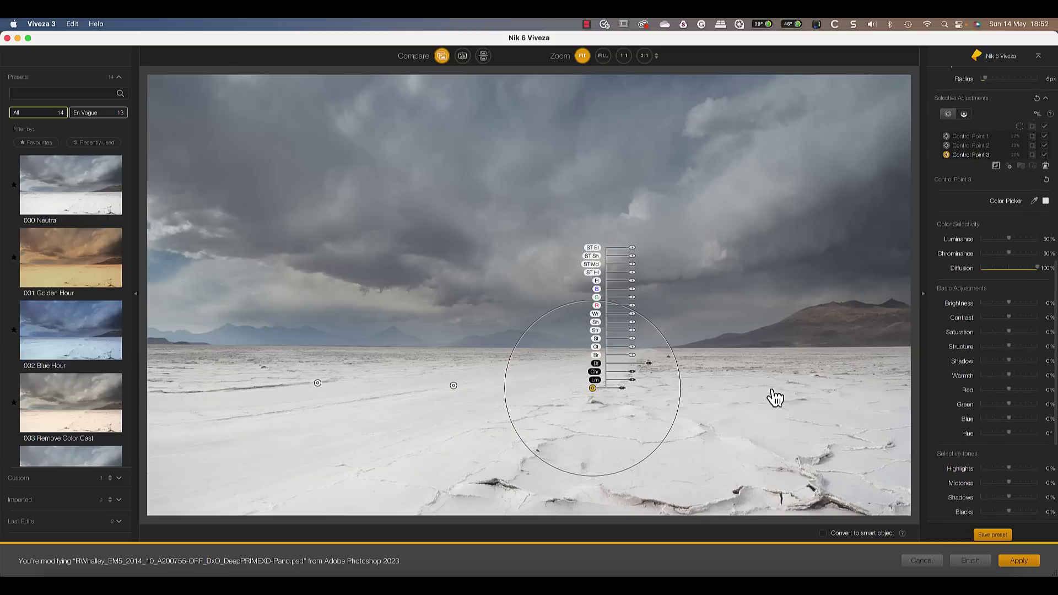
pyautogui.click(760, 388)
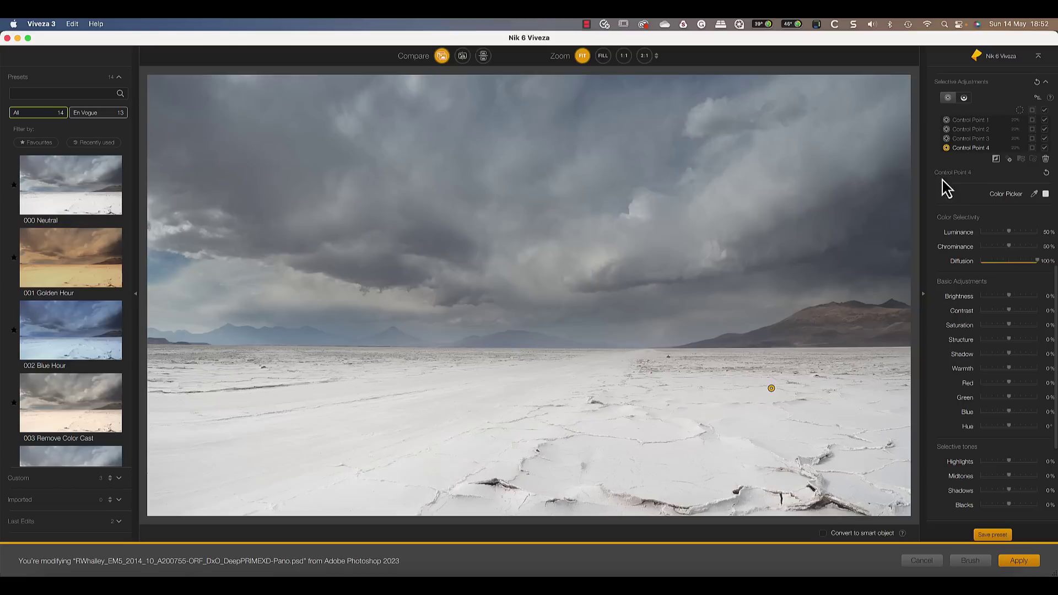
pyautogui.click(970, 120)
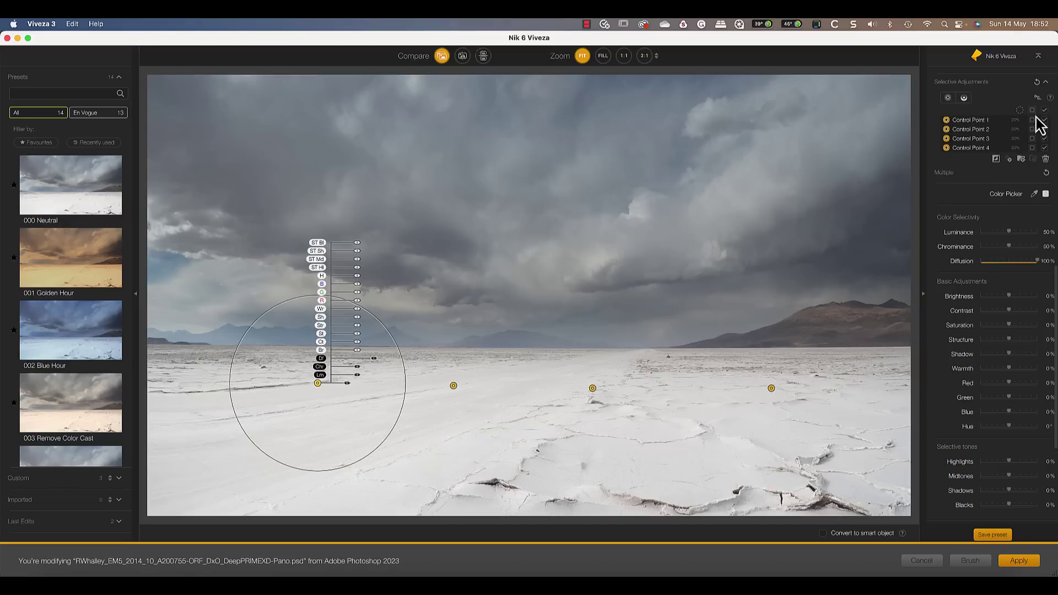
pyautogui.click(1033, 138)
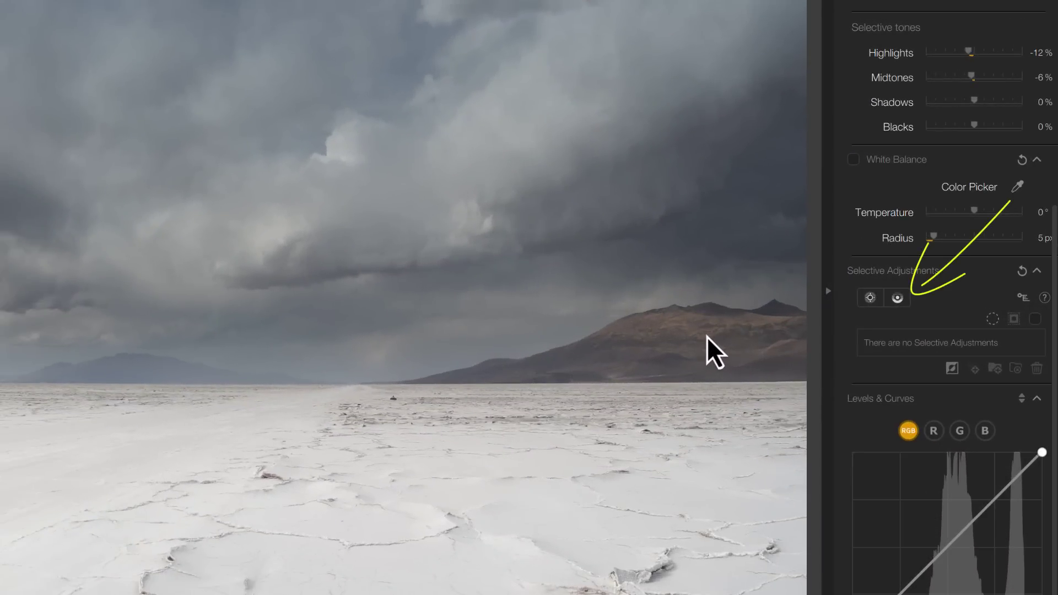
# Step: Place a control line across the horizon, widen its transition and raise its luminance selectivity
pyautogui.click(902, 299)
pyautogui.click(571, 387)
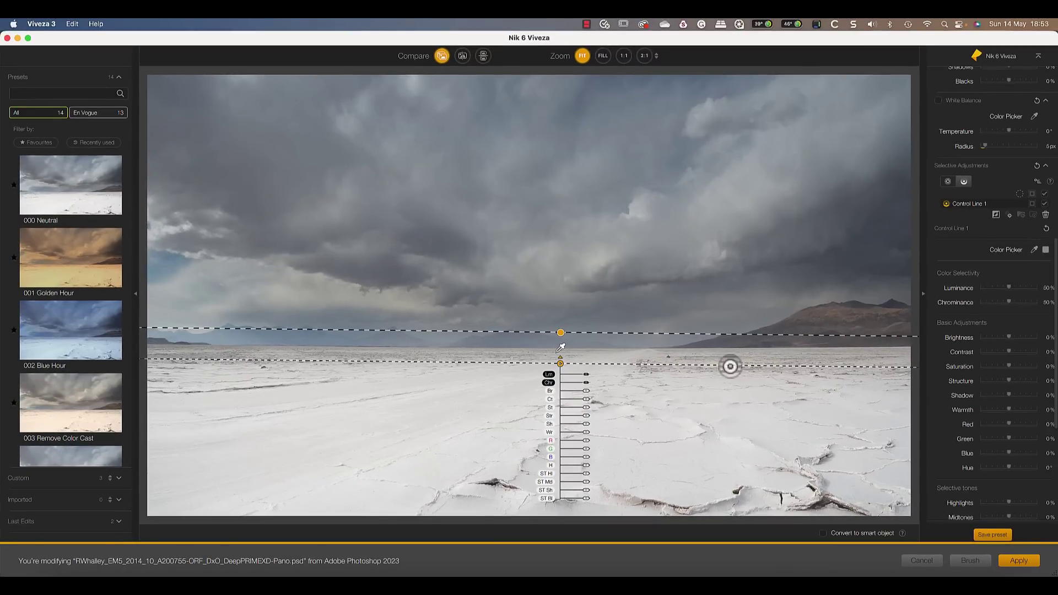
pyautogui.click(1033, 204)
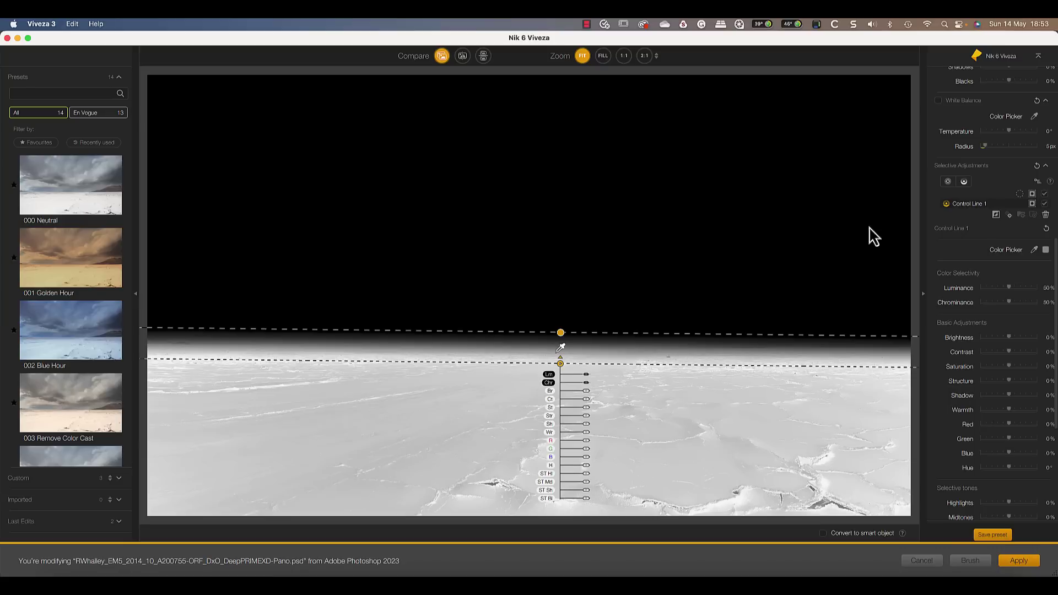
pyautogui.moveTo(560, 348)
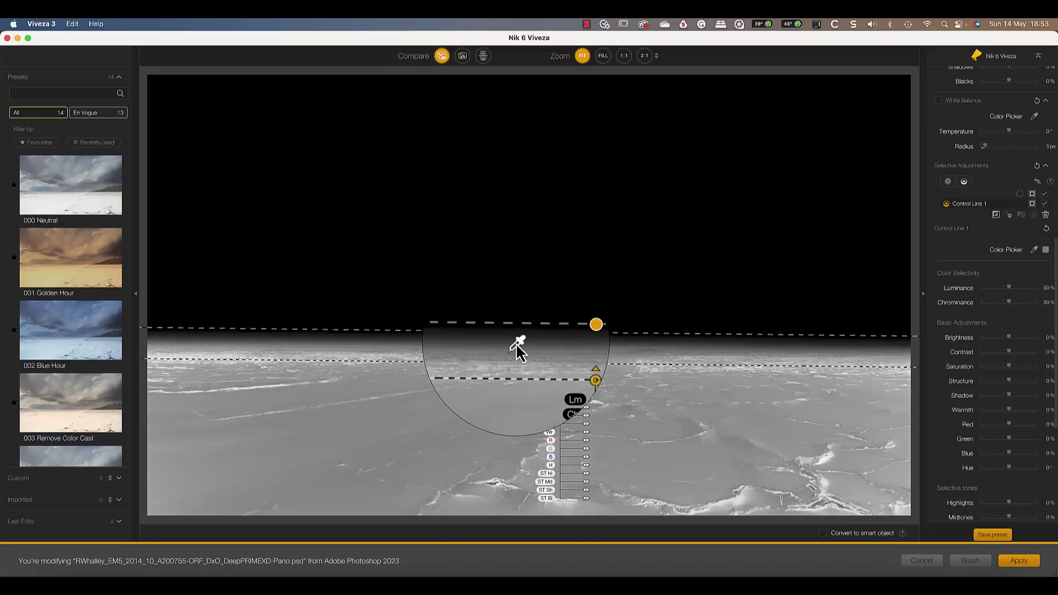
pyautogui.moveTo(516, 347); pyautogui.dragTo(508, 376)
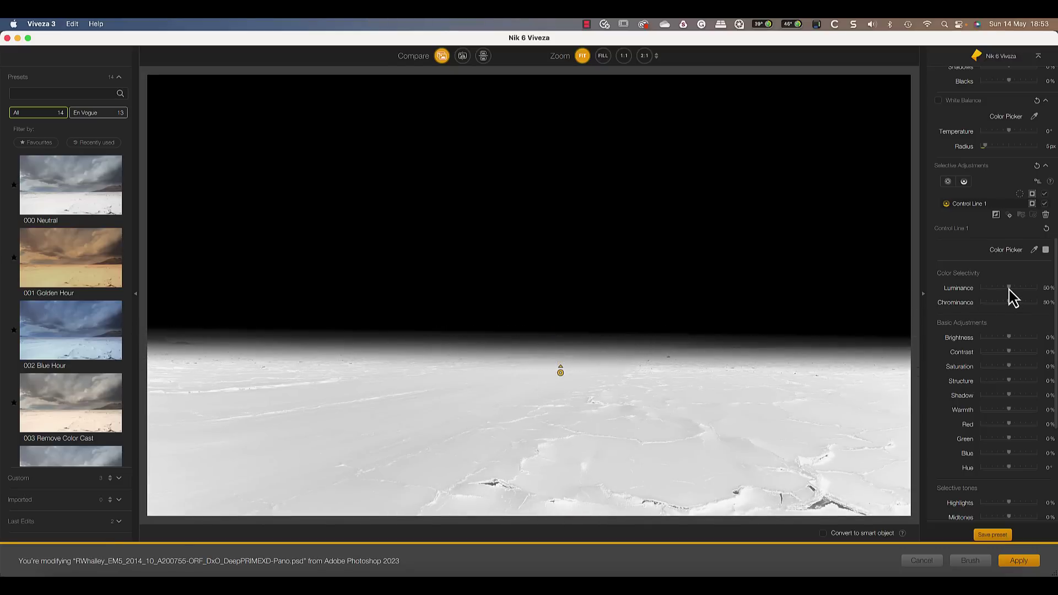
pyautogui.moveTo(1008, 288); pyautogui.dragTo(1013, 298)
# Step: Back in colour view, lower the line's contrast to -44% and nudge it slightly
pyautogui.click(1032, 205)
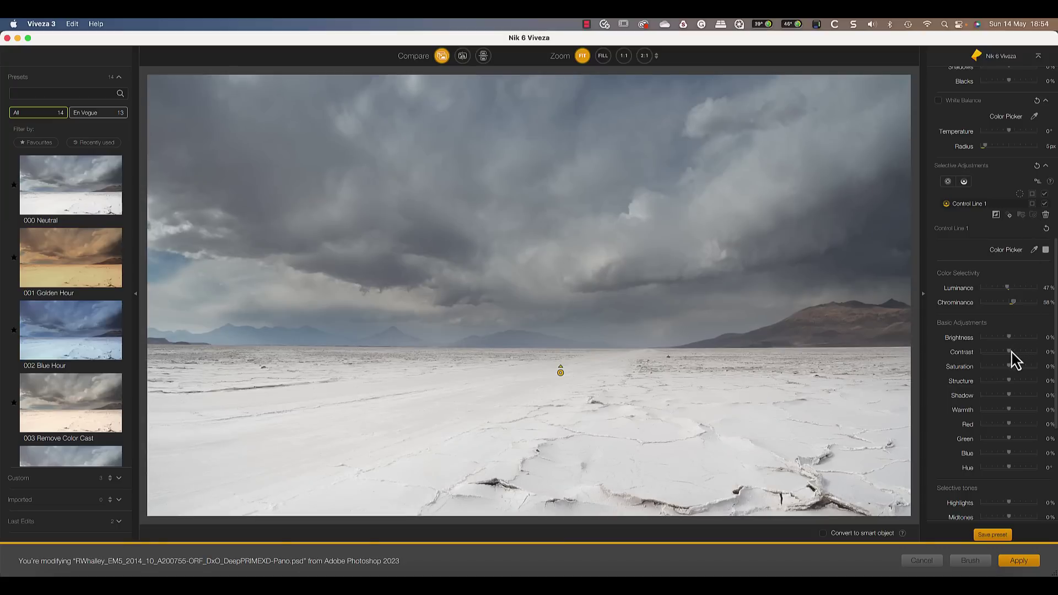
pyautogui.moveTo(1008, 351); pyautogui.dragTo(1023, 383)
pyautogui.moveTo(561, 378)
pyautogui.moveTo(568, 381); pyautogui.dragTo(565, 381)
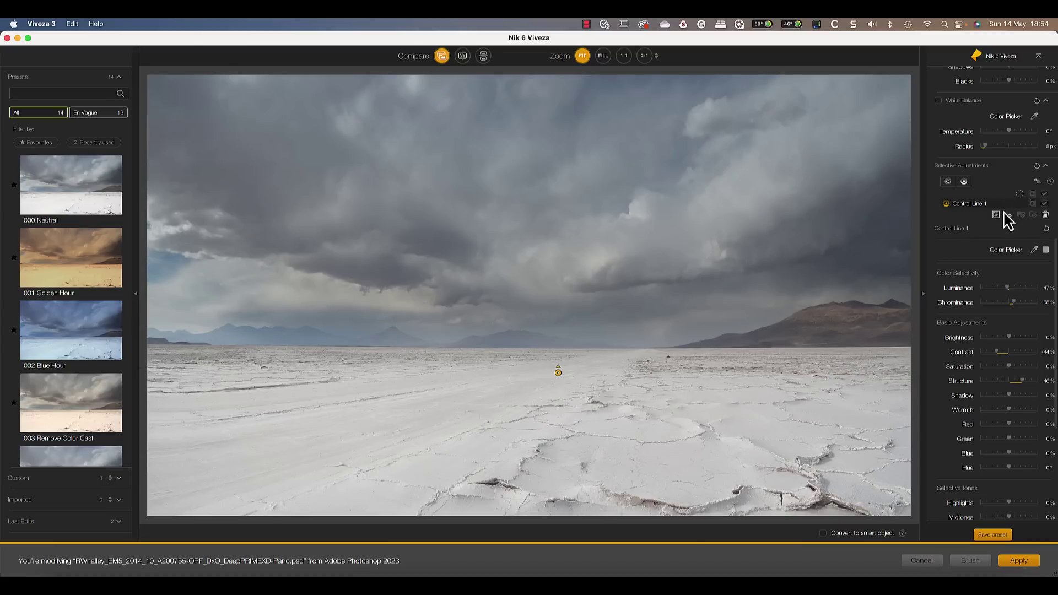
# Step: Add a sky control point with an inverted mask, then apply edits as a Viveza 3 layer
pyautogui.click(948, 181)
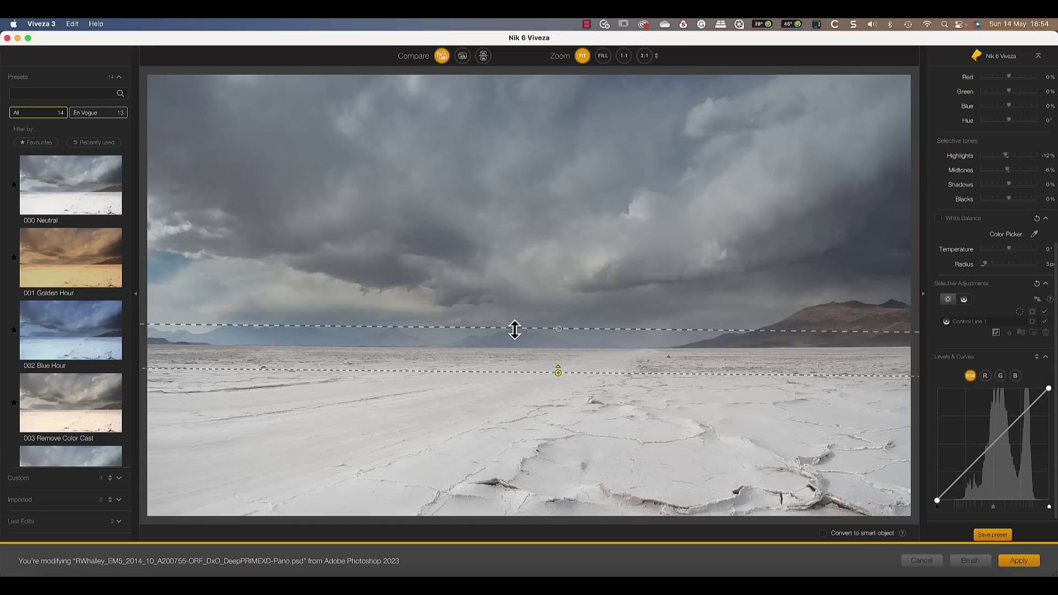
pyautogui.click(526, 325)
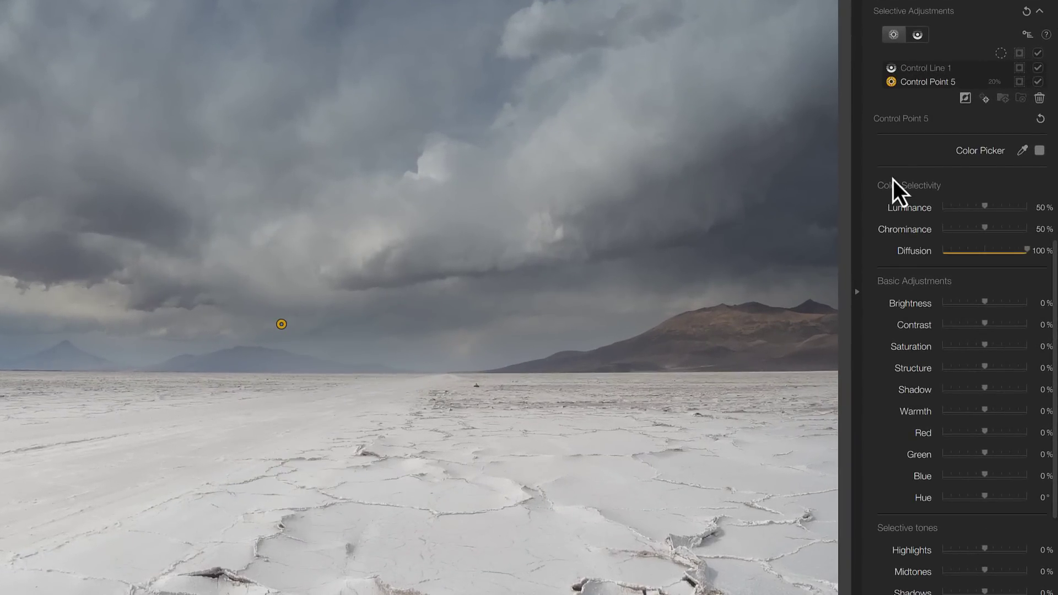
pyautogui.click(1020, 83)
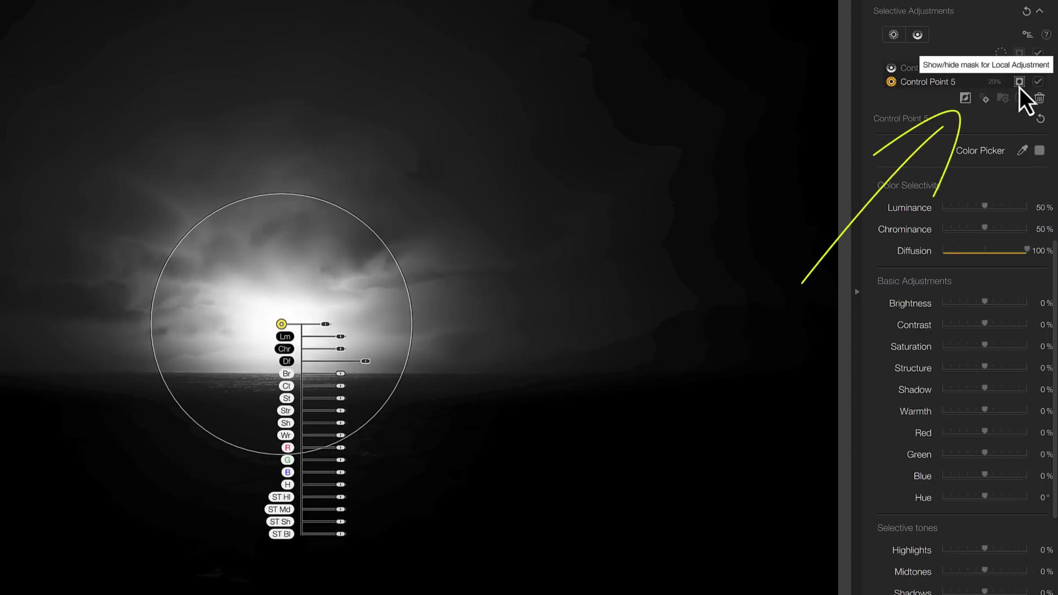
pyautogui.click(965, 100)
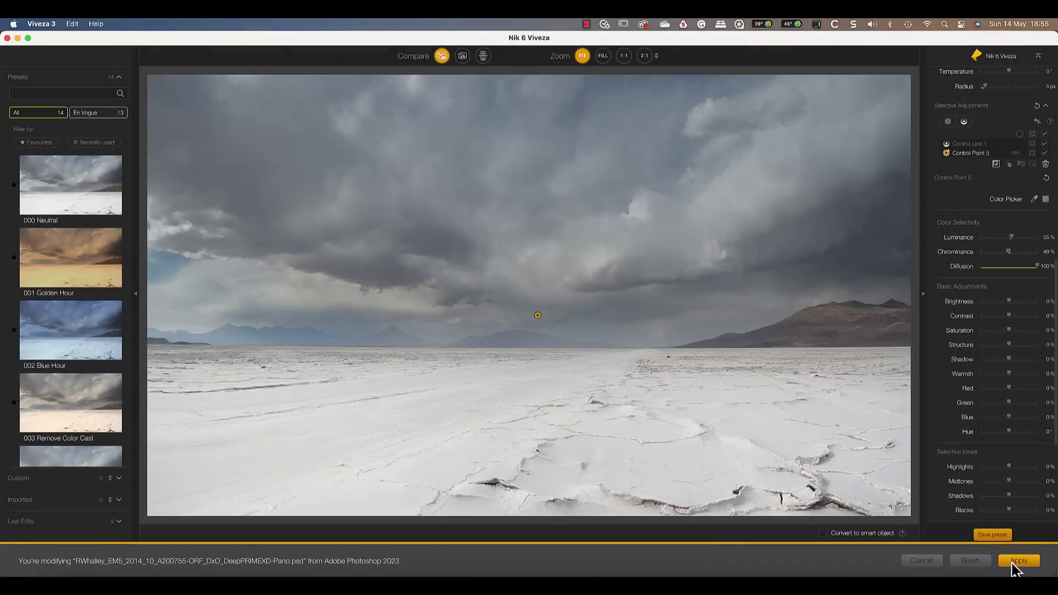
pyautogui.click(1013, 561)
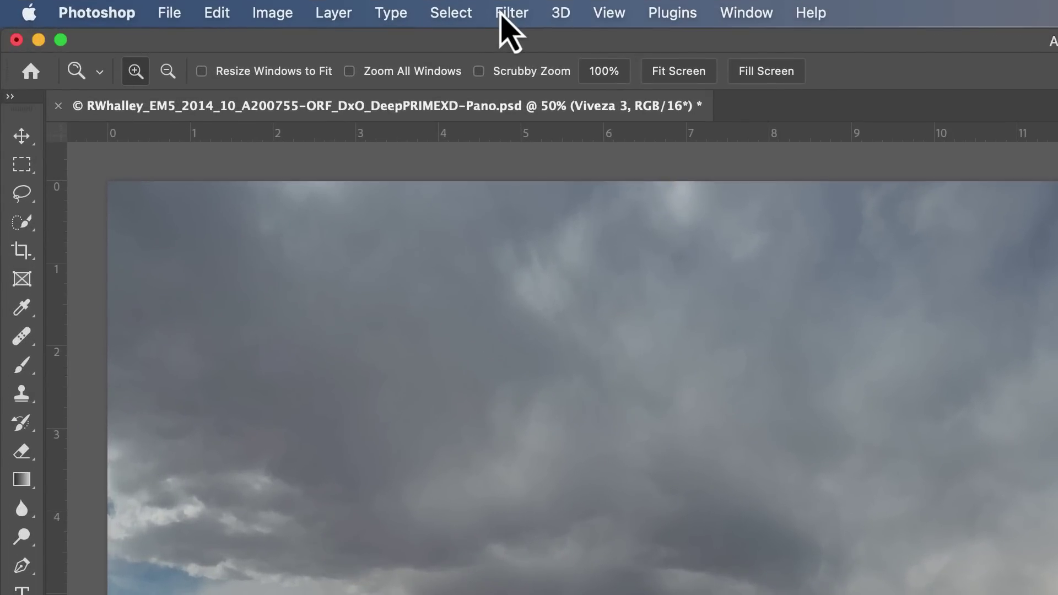
# Step: Delete the Viveza 3 layer, then reopen Viveza with Last Edit, restoring Control Line 1 and Control Point 5
pyautogui.click(503, 14)
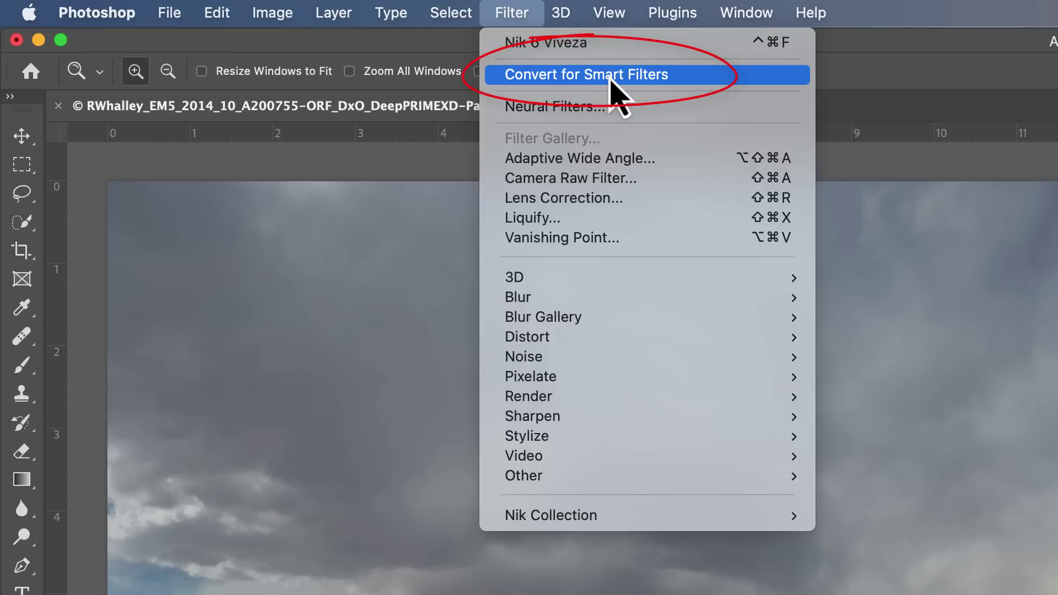
pyautogui.click(917, 102)
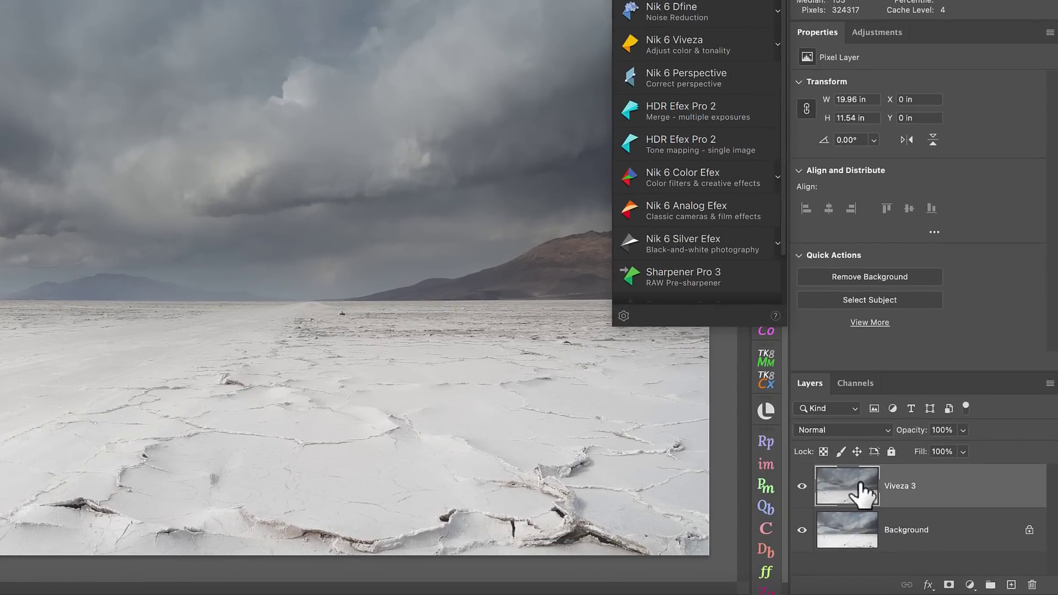
pyautogui.moveTo(863, 488); pyautogui.dragTo(1032, 585)
pyautogui.click(778, 44)
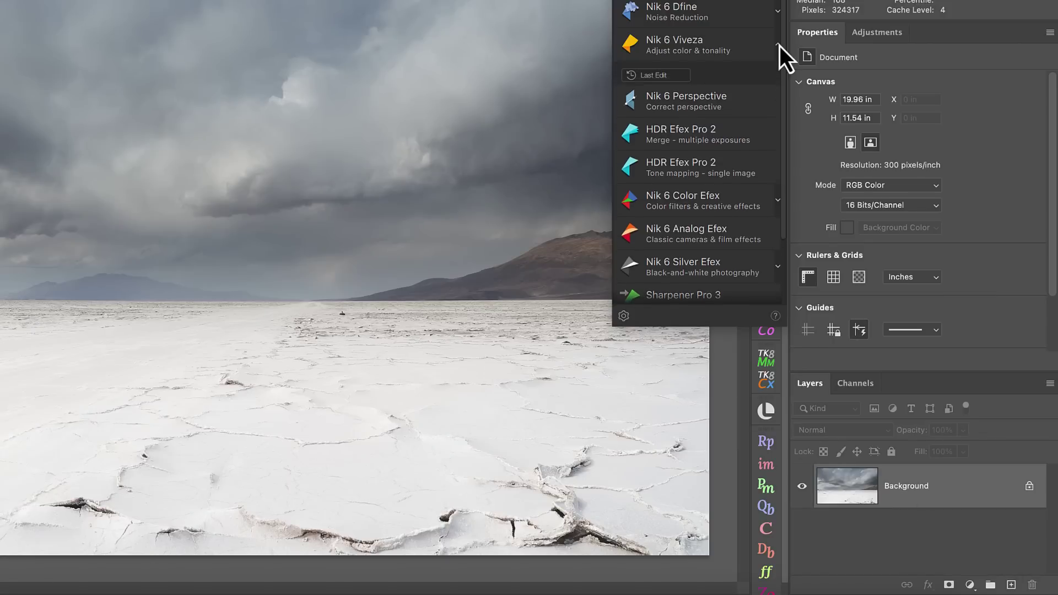
pyautogui.click(655, 76)
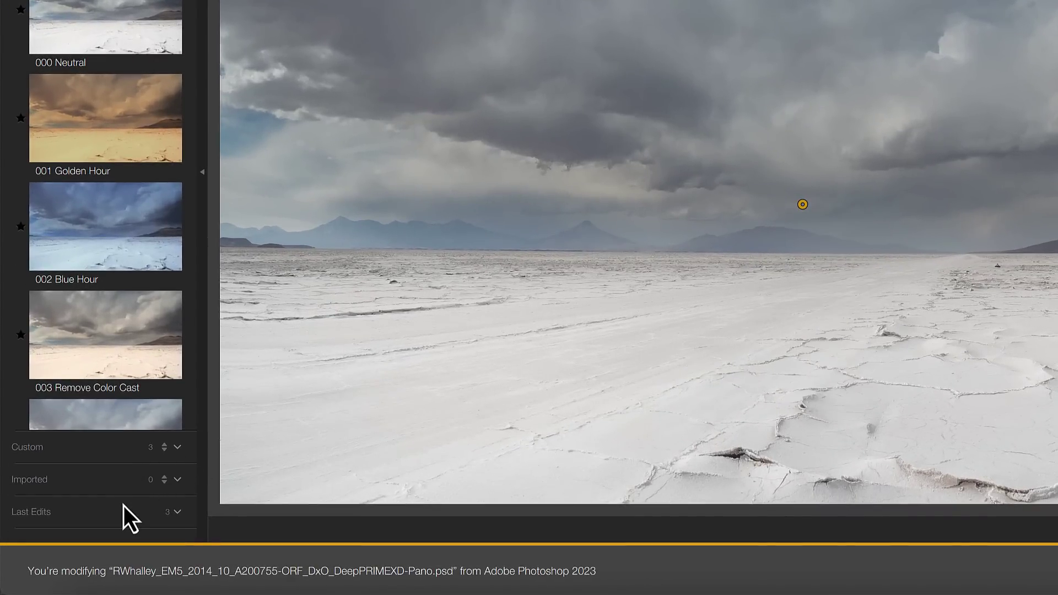
# Step: Apply the Viveza edit to Photoshop as a smart filter, accepting the smart object conversion
pyautogui.click(124, 506)
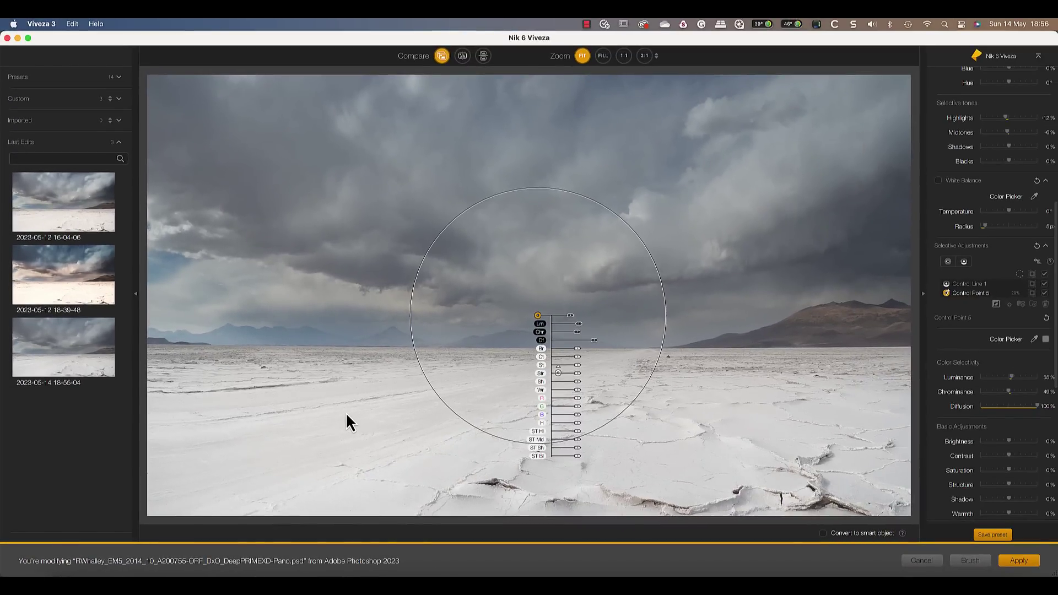
pyautogui.click(120, 77)
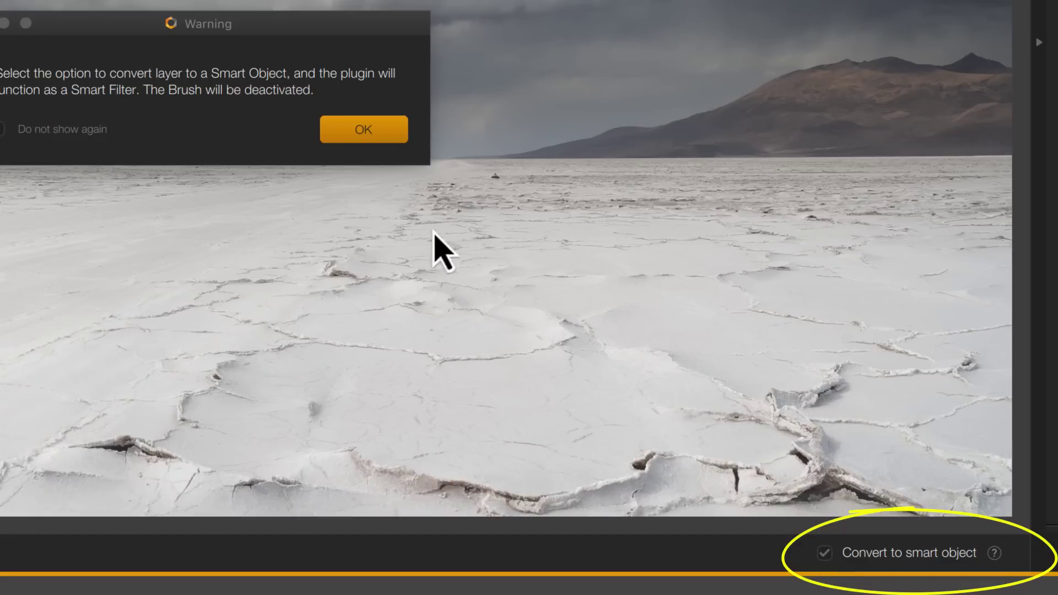
pyautogui.click(359, 137)
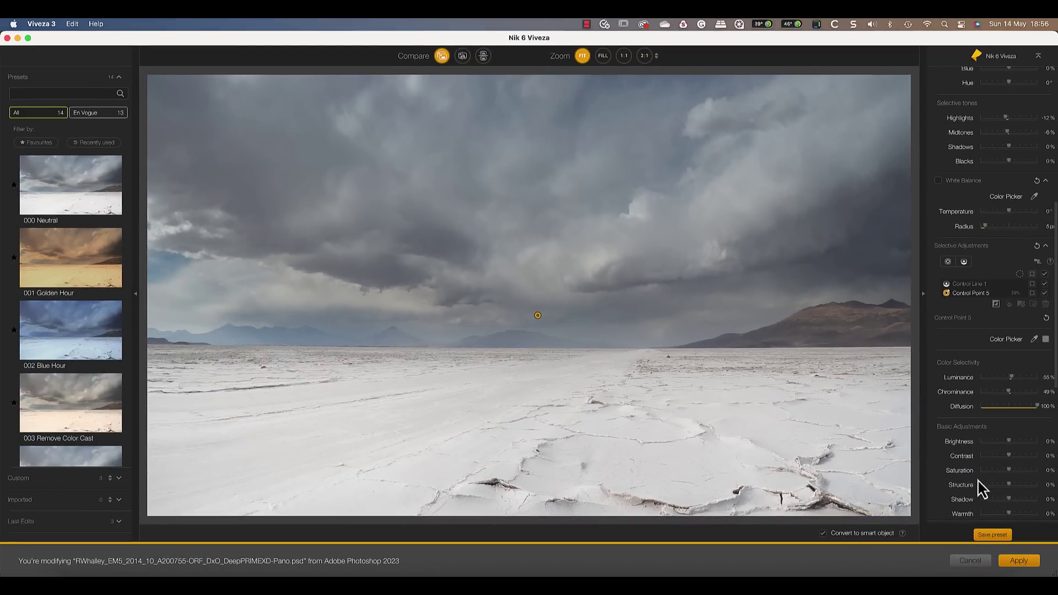
pyautogui.click(1030, 561)
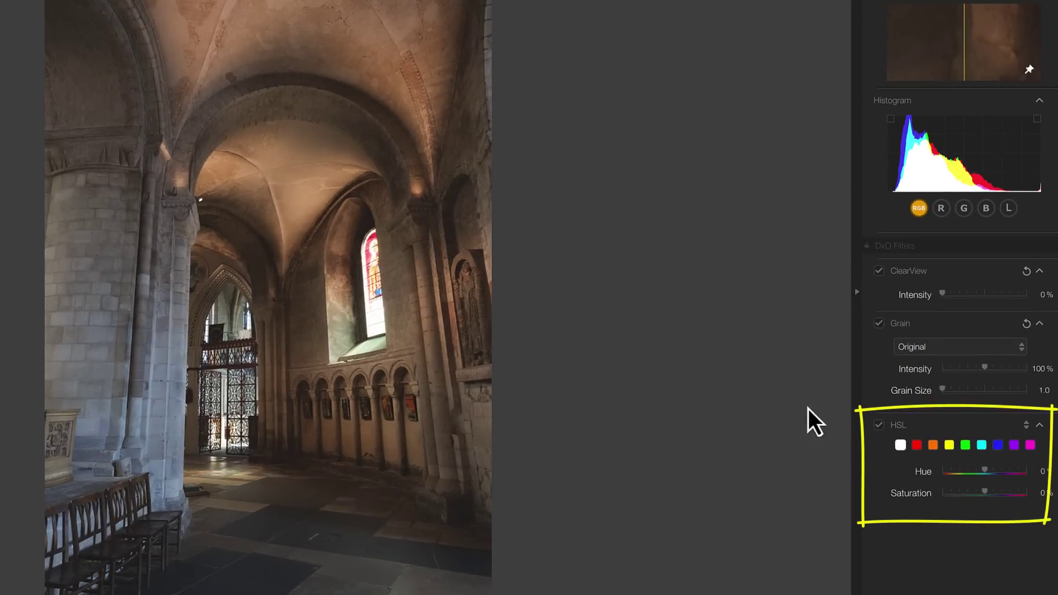
# Step: Shift the HSL orange channel toward green and raise its Luminance to 39%
pyautogui.click(933, 447)
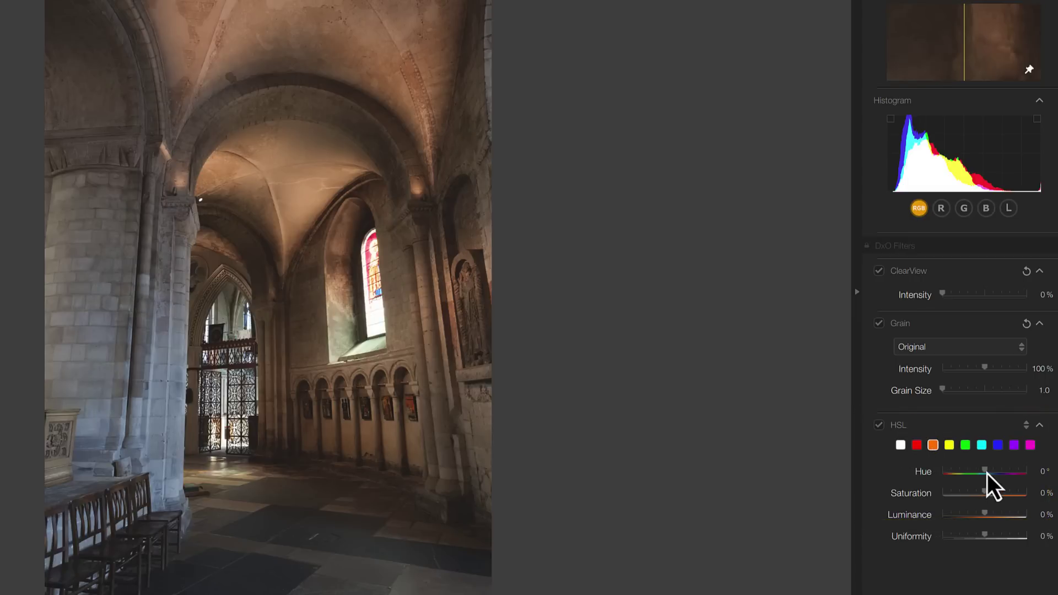
pyautogui.moveTo(987, 474); pyautogui.dragTo(1002, 517)
pyautogui.moveTo(1002, 517); pyautogui.dragTo(1011, 518)
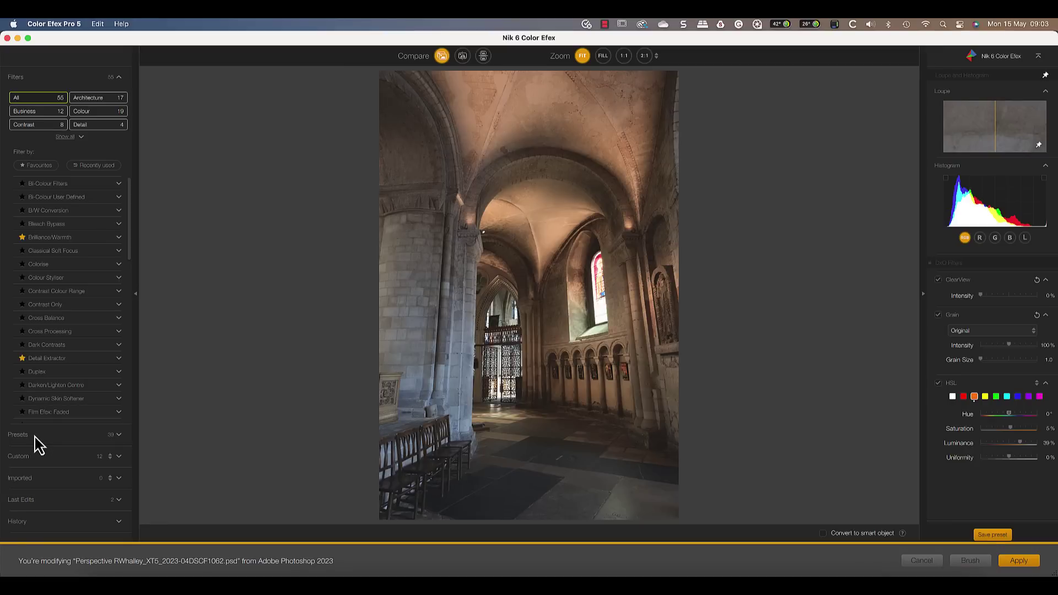
# Step: Search presets for 'soft' and apply Soft Landscape, replacing the current filters
pyautogui.click(36, 438)
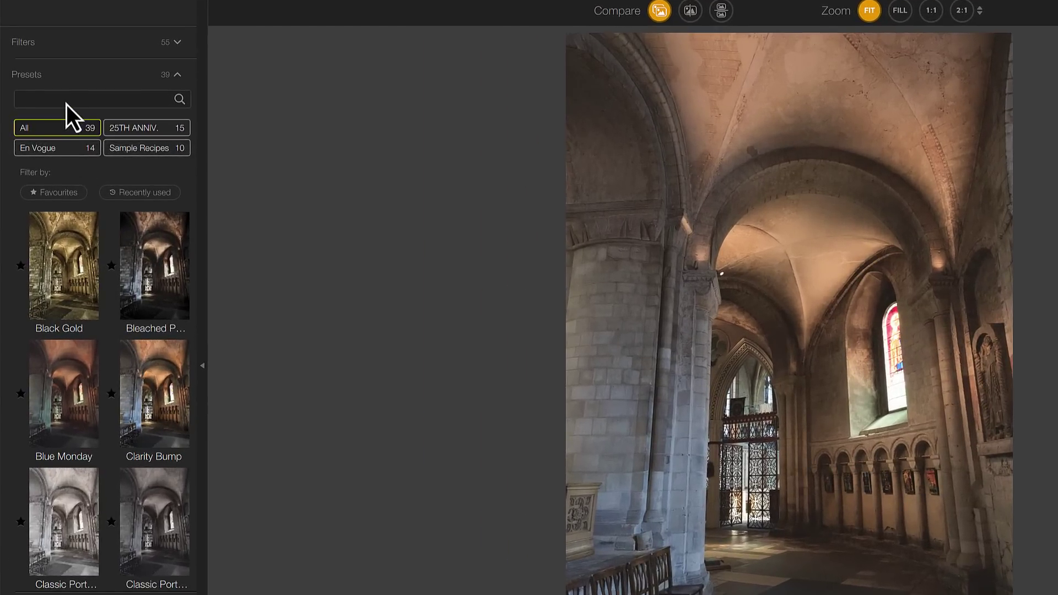
pyautogui.click(44, 118)
pyautogui.write('soft')
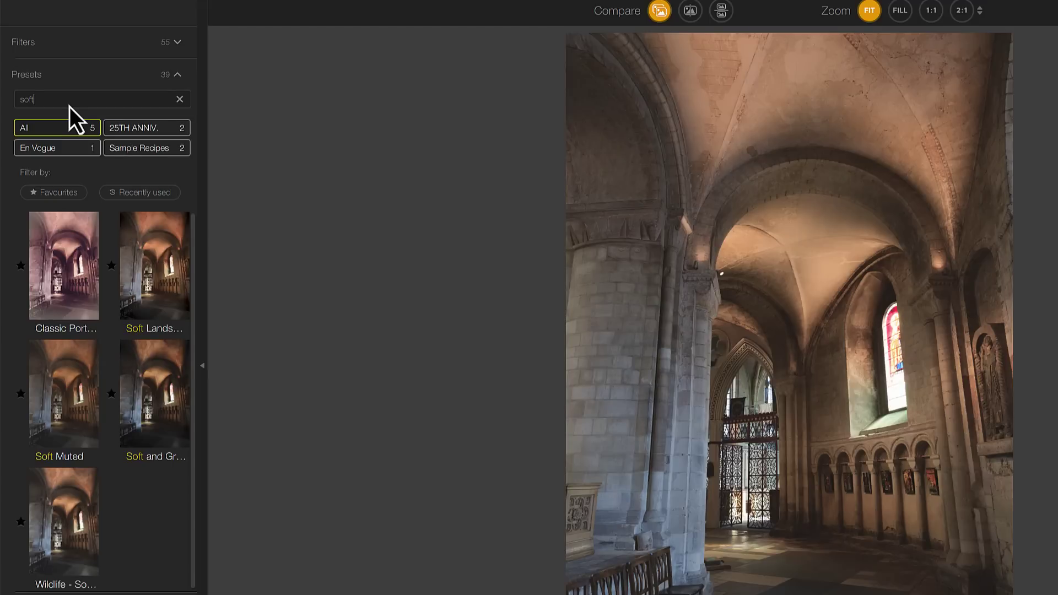
pyautogui.click(156, 262)
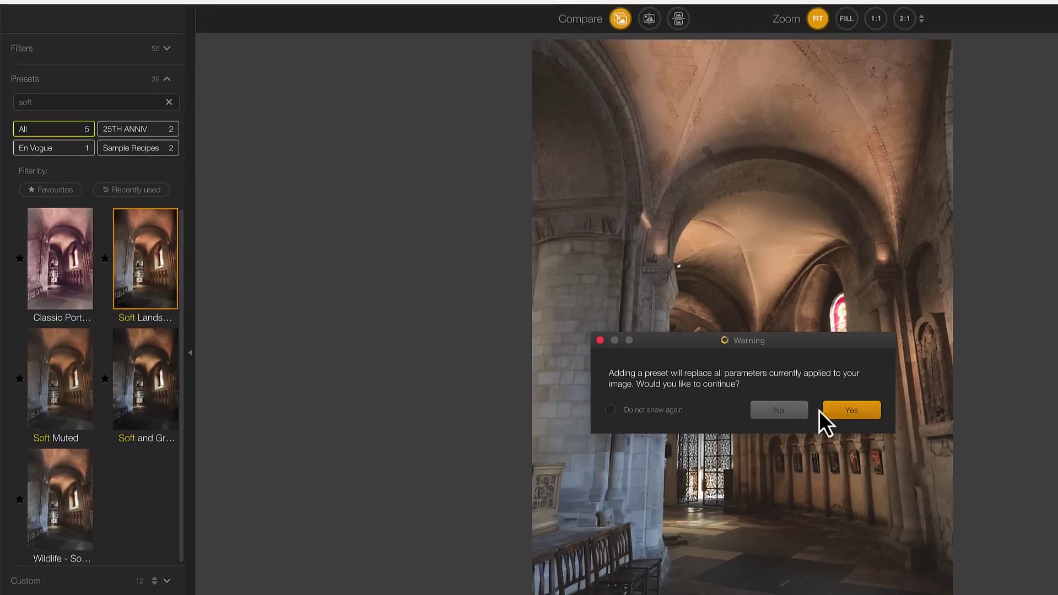
pyautogui.click(905, 428)
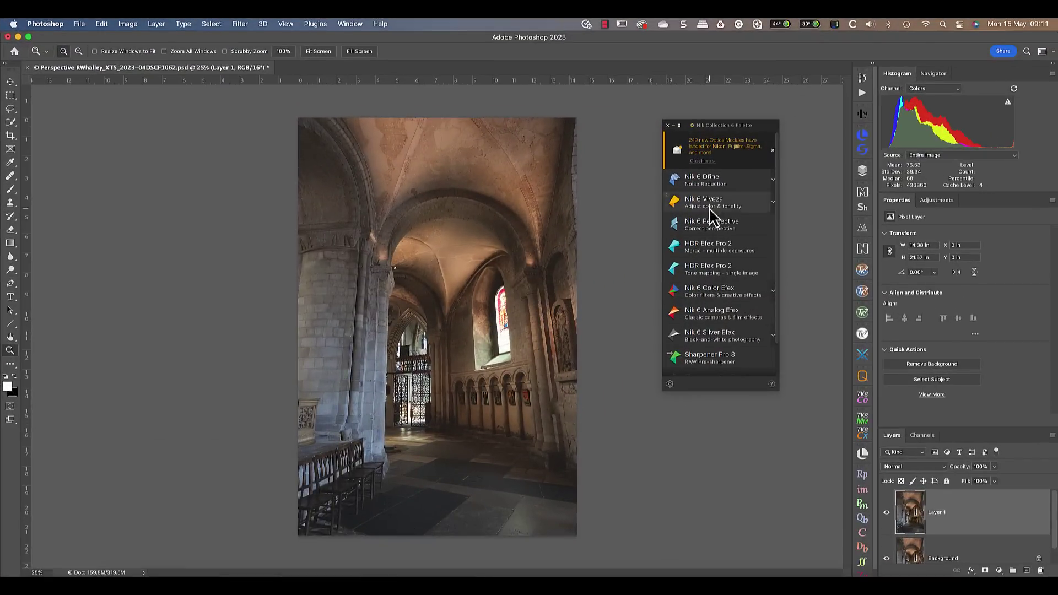
pyautogui.click(709, 182)
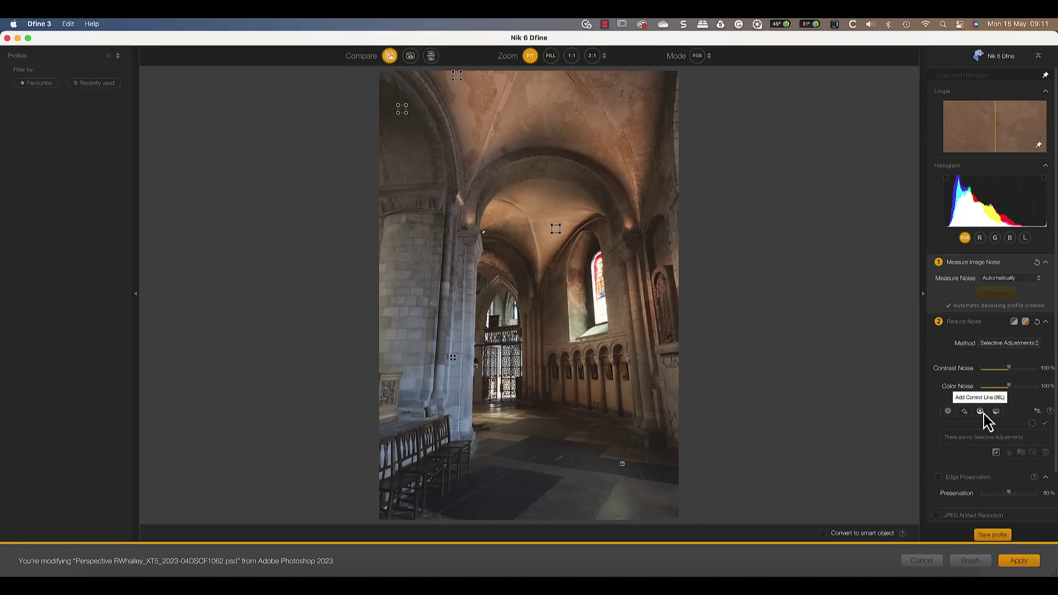
pyautogui.click(980, 411)
pyautogui.moveTo(539, 274); pyautogui.dragTo(539, 342)
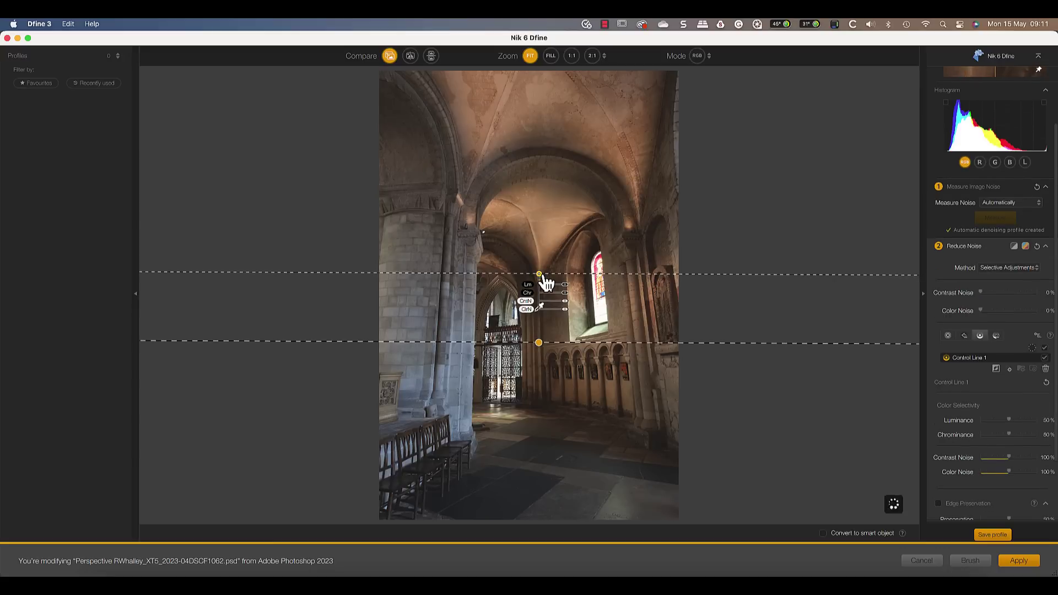
pyautogui.moveTo(539, 275); pyautogui.dragTo(558, 256)
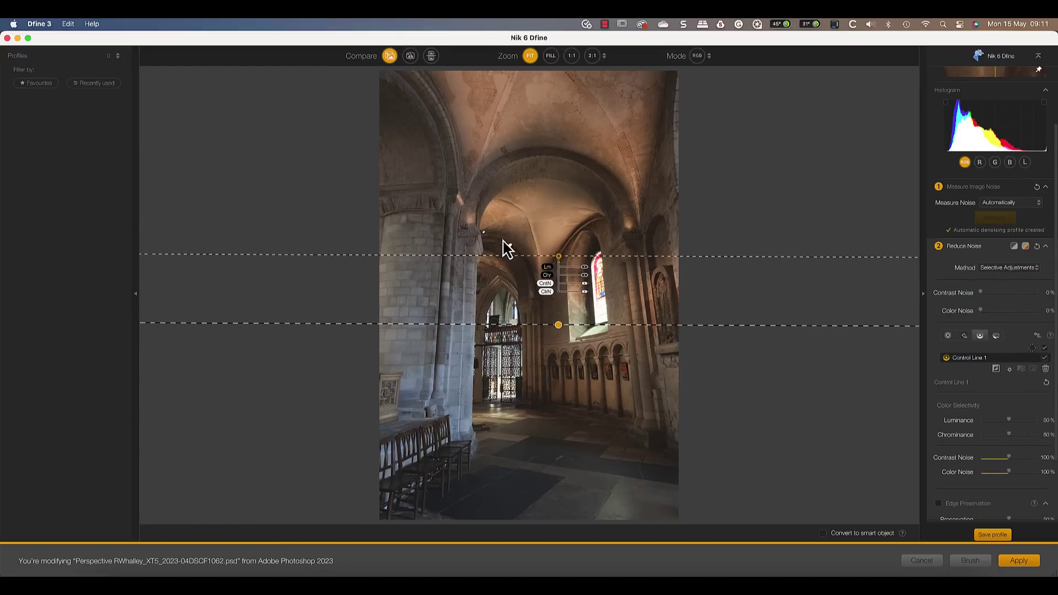
pyautogui.moveTo(559, 257); pyautogui.dragTo(552, 264)
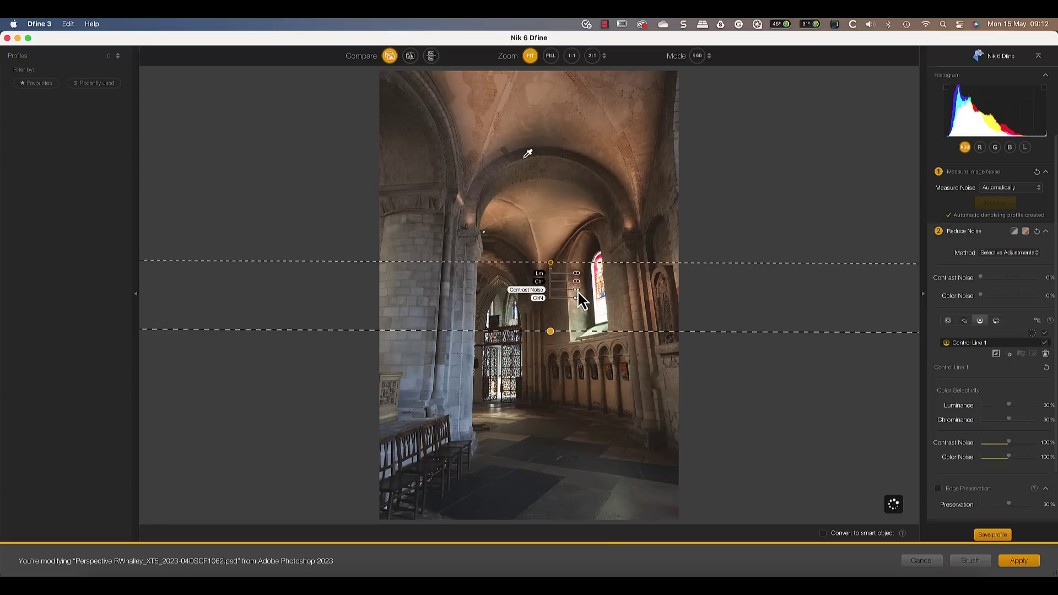
pyautogui.moveTo(579, 291); pyautogui.dragTo(585, 292)
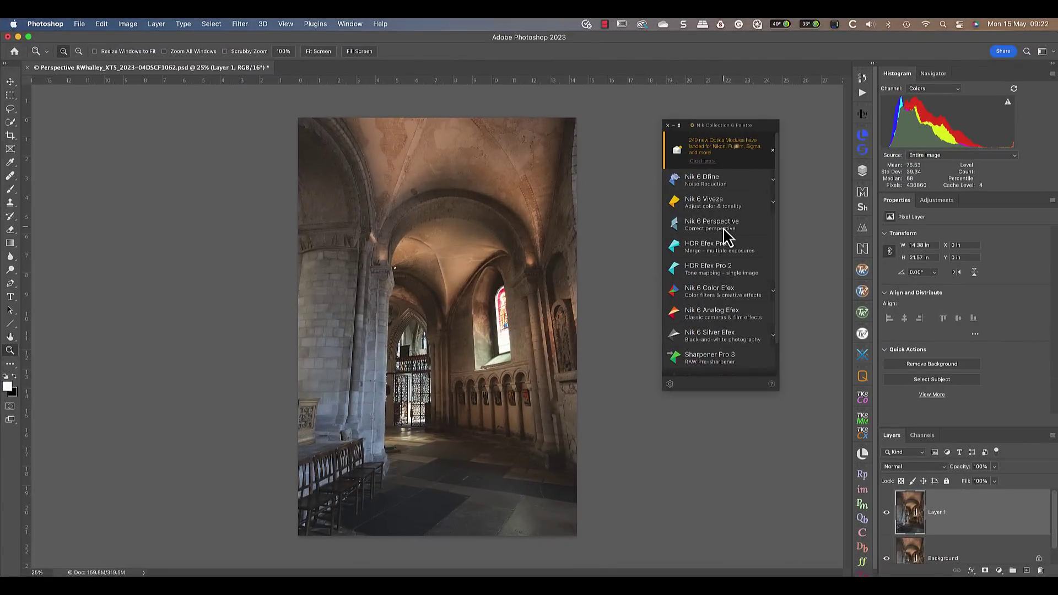
# Step: Launch Nik 6 Perspective on the cathedral and set lens distortion correction to Auto
pyautogui.click(725, 236)
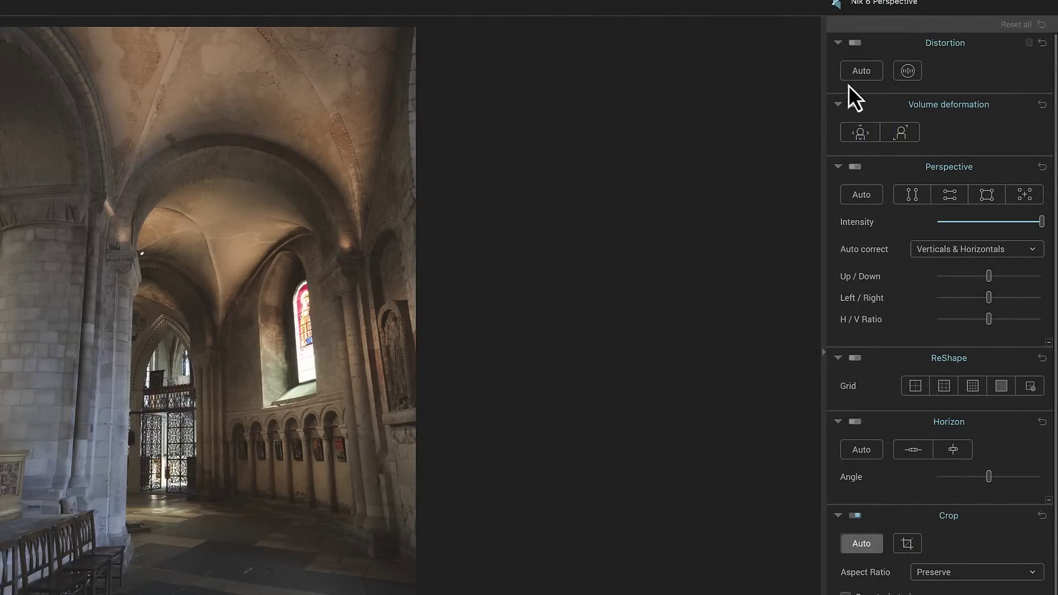
pyautogui.click(863, 75)
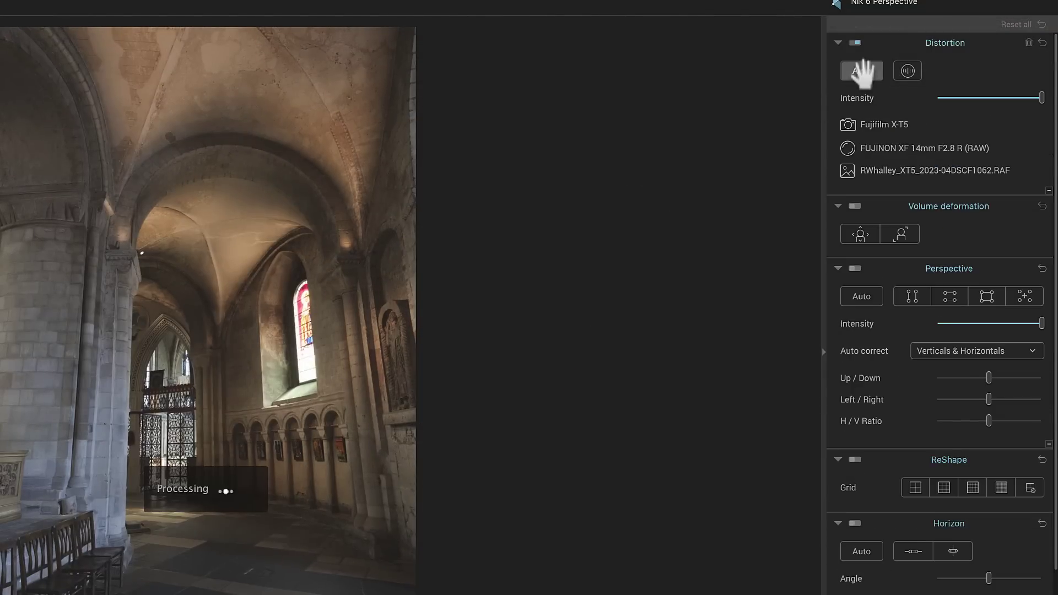
pyautogui.click(915, 71)
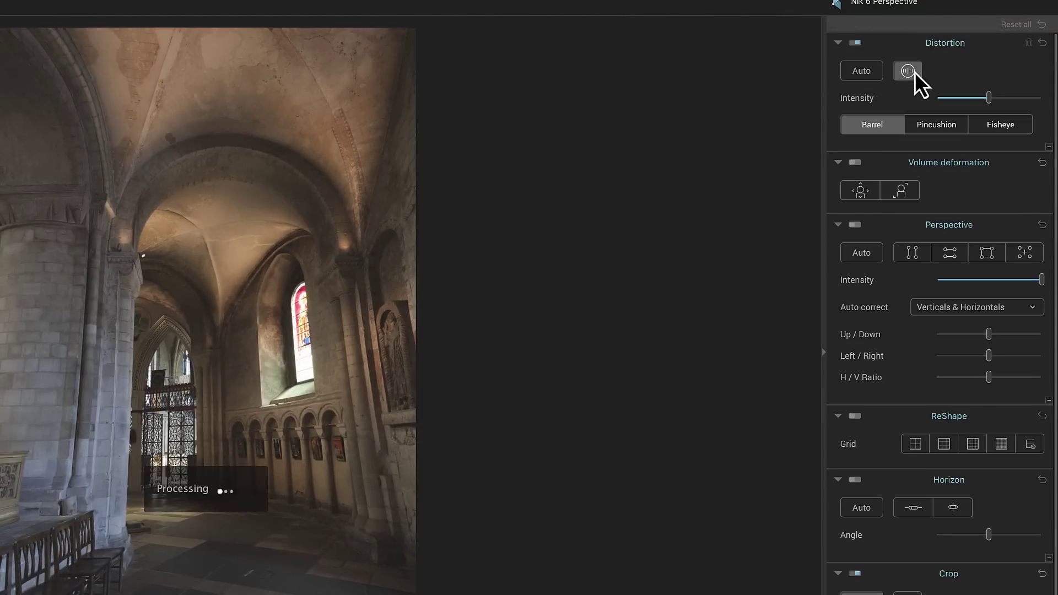
pyautogui.click(915, 72)
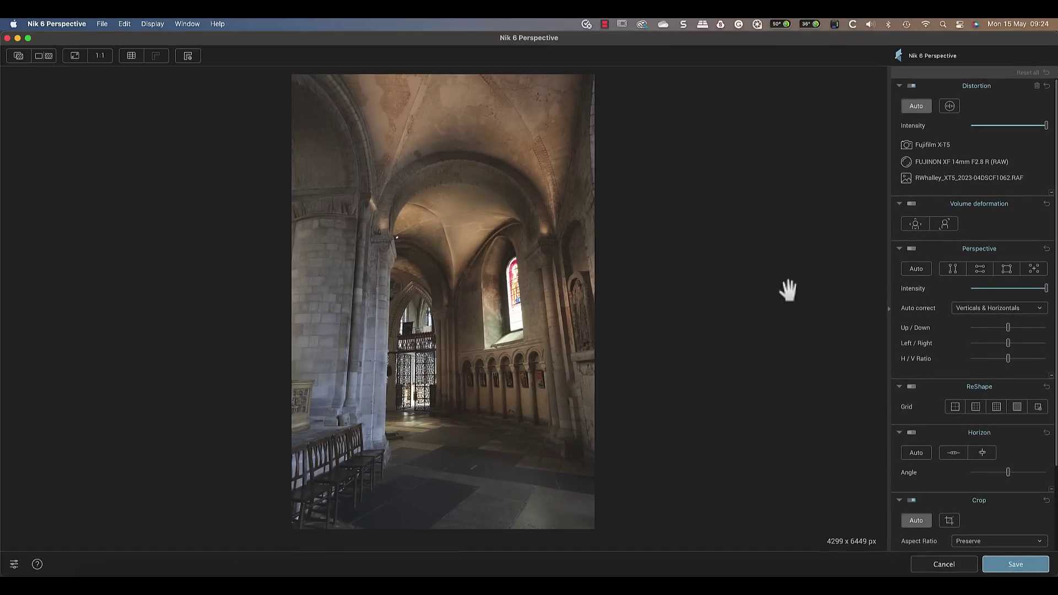
# Step: Auto-straighten verticals and horizontals and lower the H/V Ratio to about -19
pyautogui.click(915, 270)
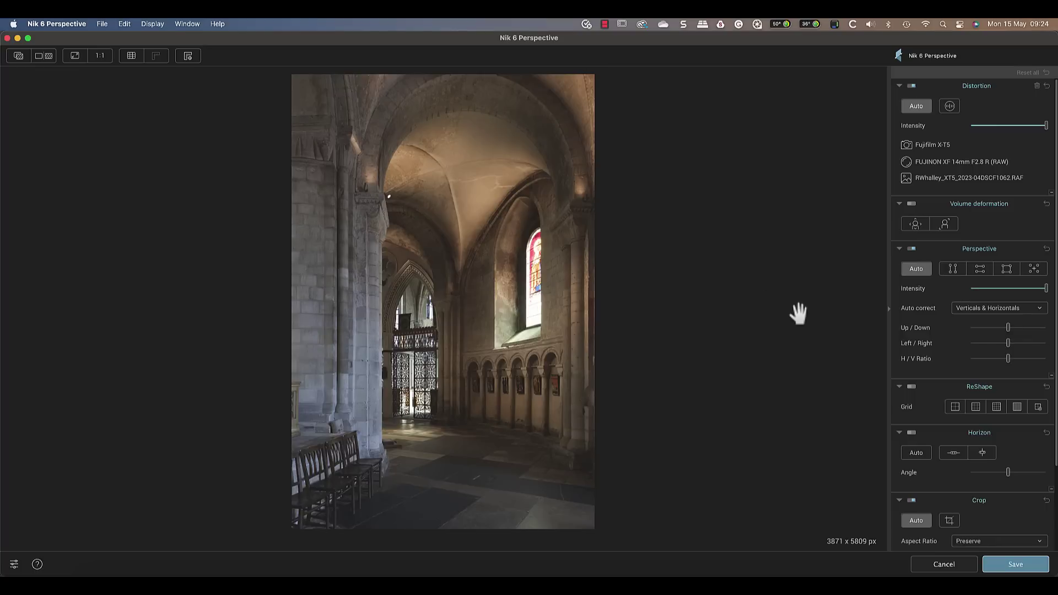
pyautogui.moveTo(1007, 360)
pyautogui.moveTo(1006, 360); pyautogui.dragTo(1002, 363)
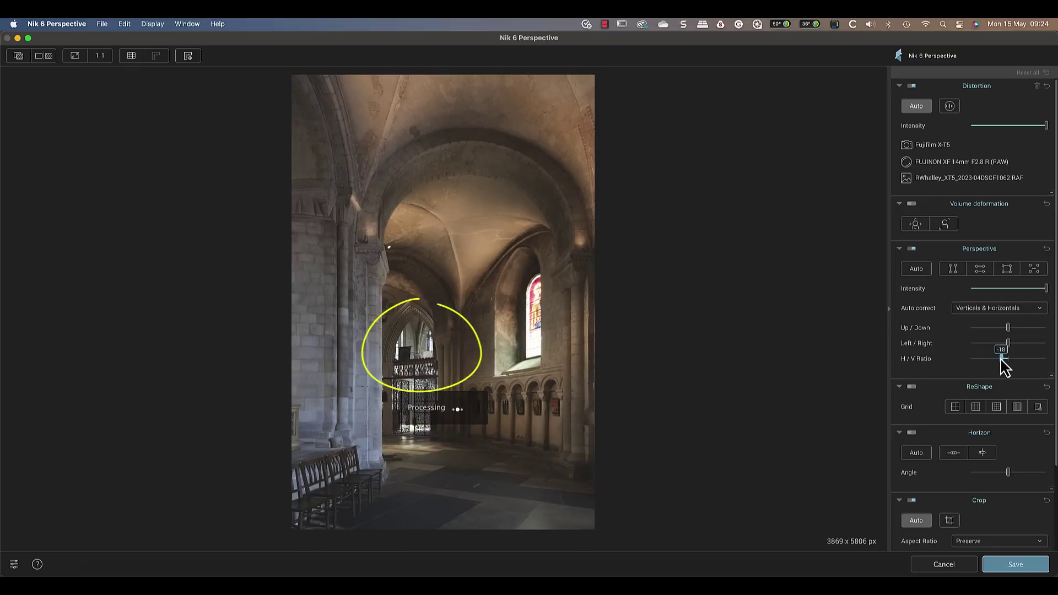
pyautogui.moveTo(1000, 358); pyautogui.dragTo(999, 358)
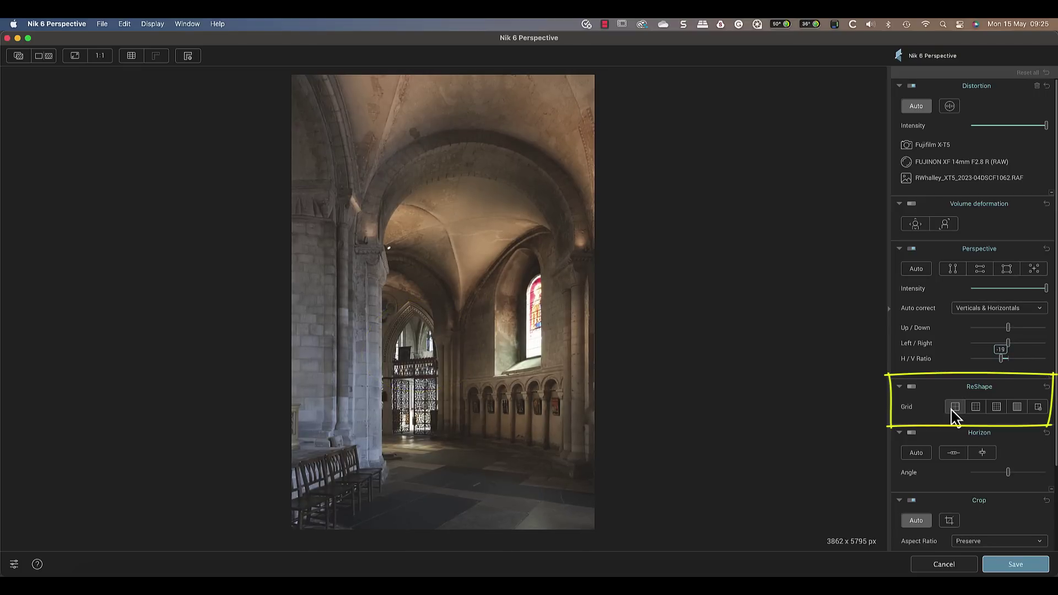
# Step: Add a custom 16 x 16 ReShape grid and view the pillar and pointed arch at 1:1
pyautogui.click(952, 411)
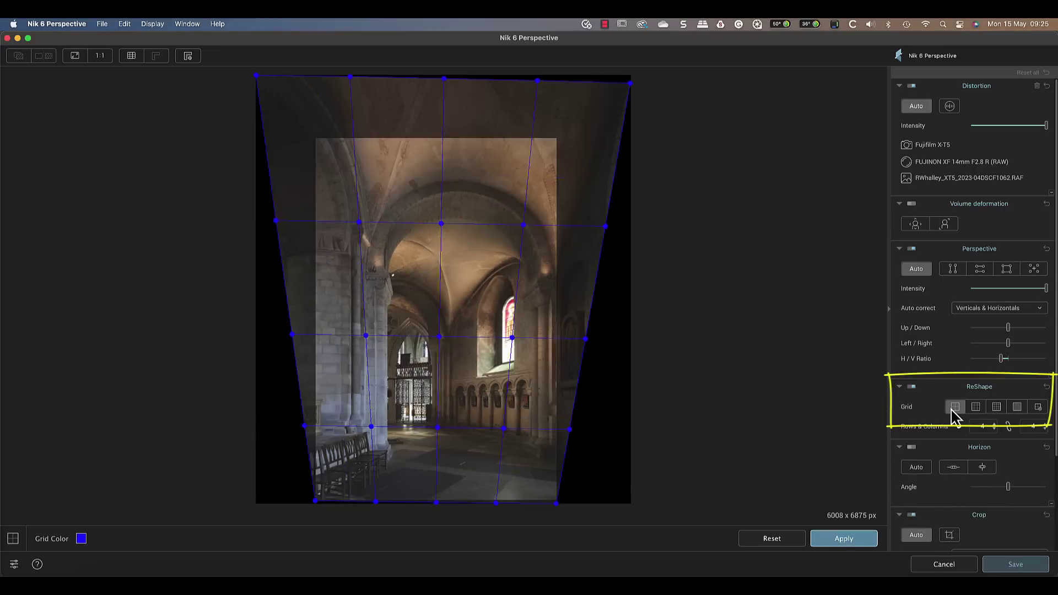
pyautogui.click(997, 409)
pyautogui.click(1033, 411)
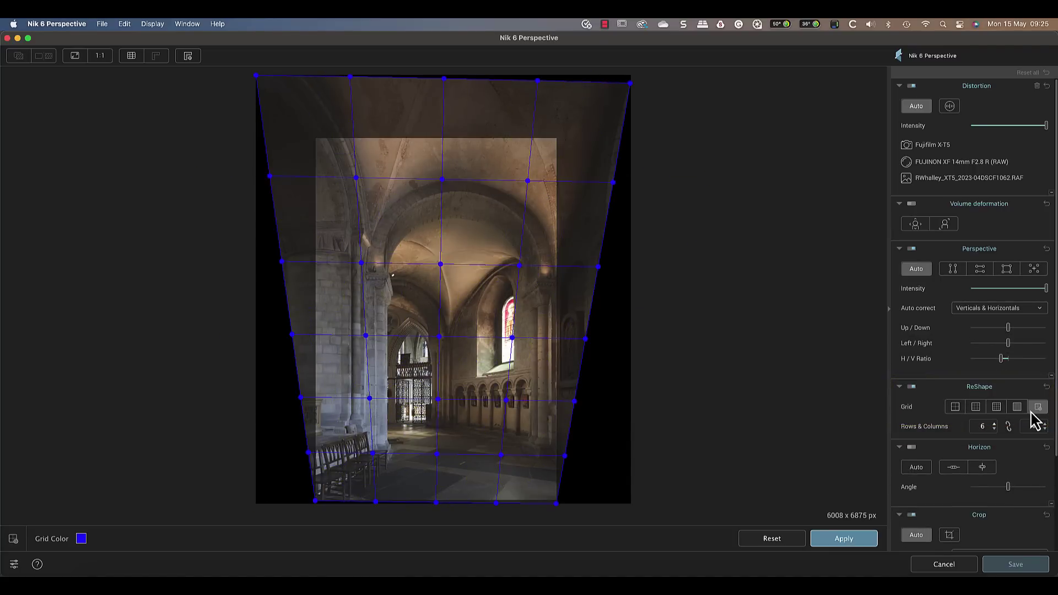
pyautogui.scroll(10, 1033, 420)
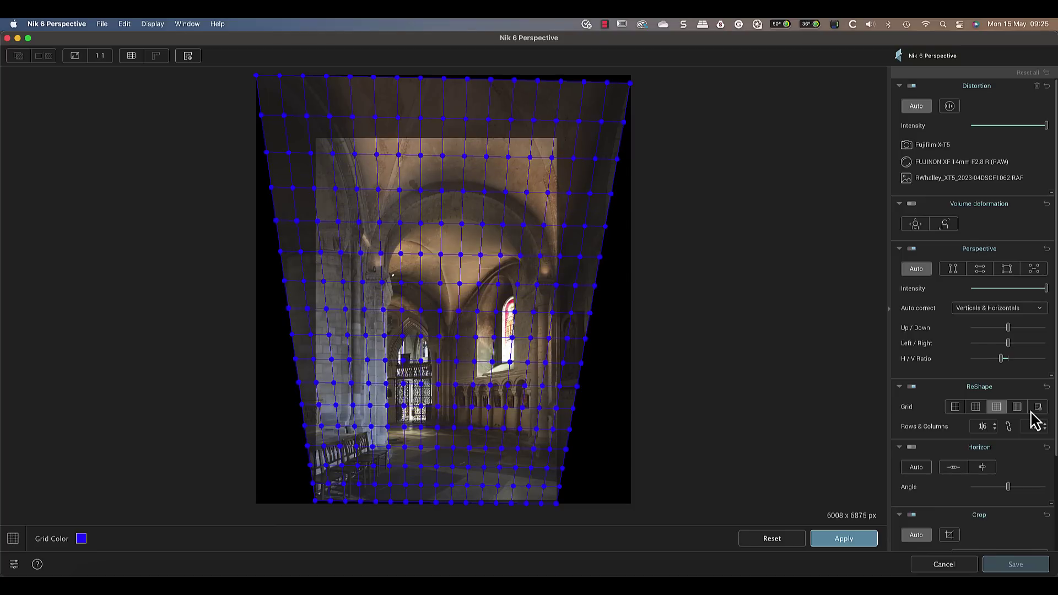
pyautogui.click(107, 61)
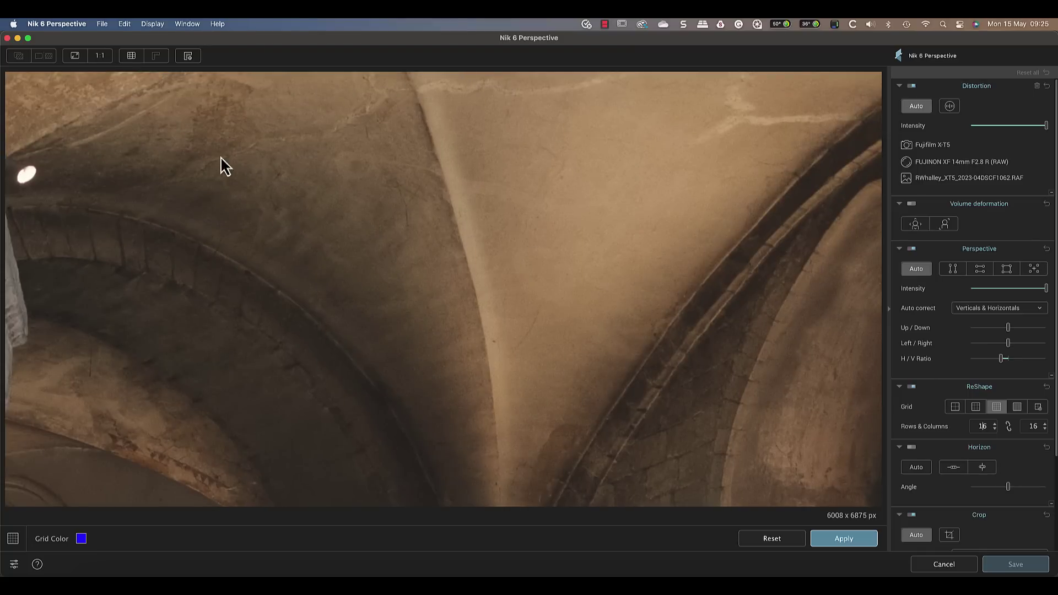
pyautogui.moveTo(366, 359); pyautogui.dragTo(682, 97)
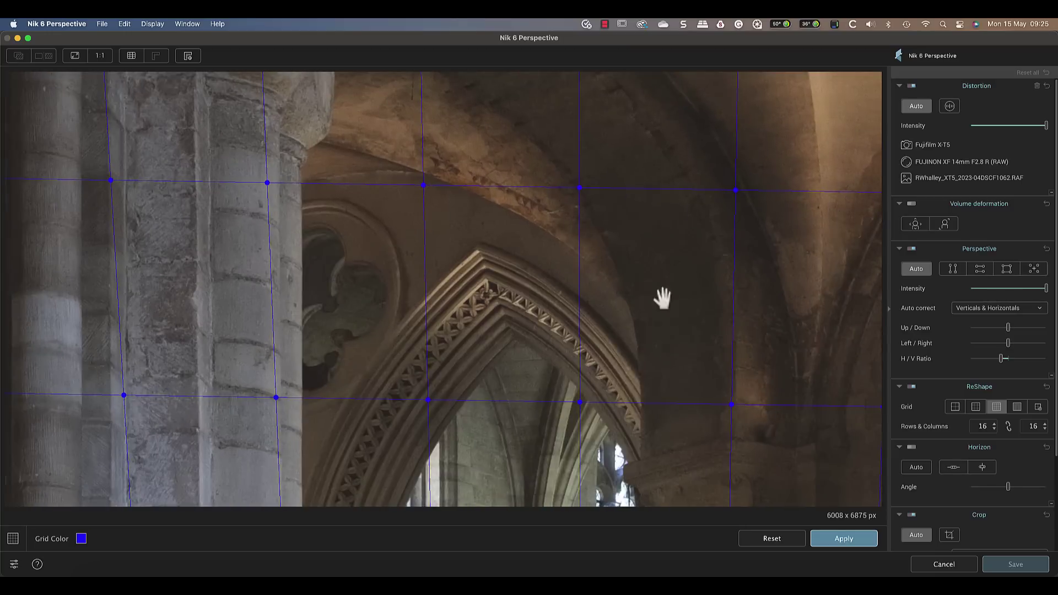
pyautogui.scroll(-10, 751, 323)
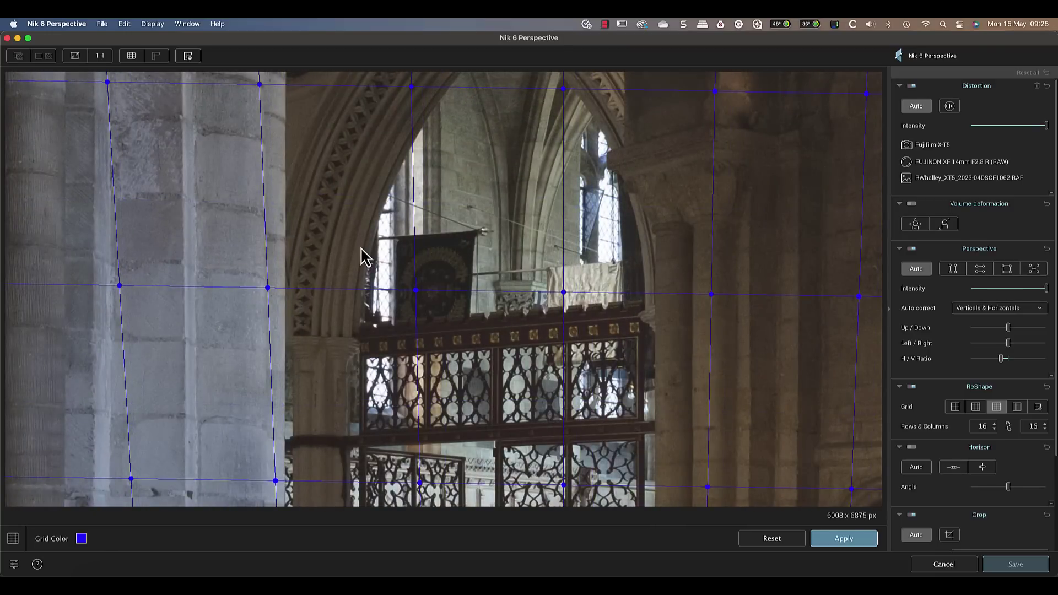
# Step: Pull the grid points above the gallery railing down onto its top edge
pyautogui.moveTo(367, 250); pyautogui.dragTo(636, 361)
pyautogui.moveTo(415, 290); pyautogui.dragTo(420, 324)
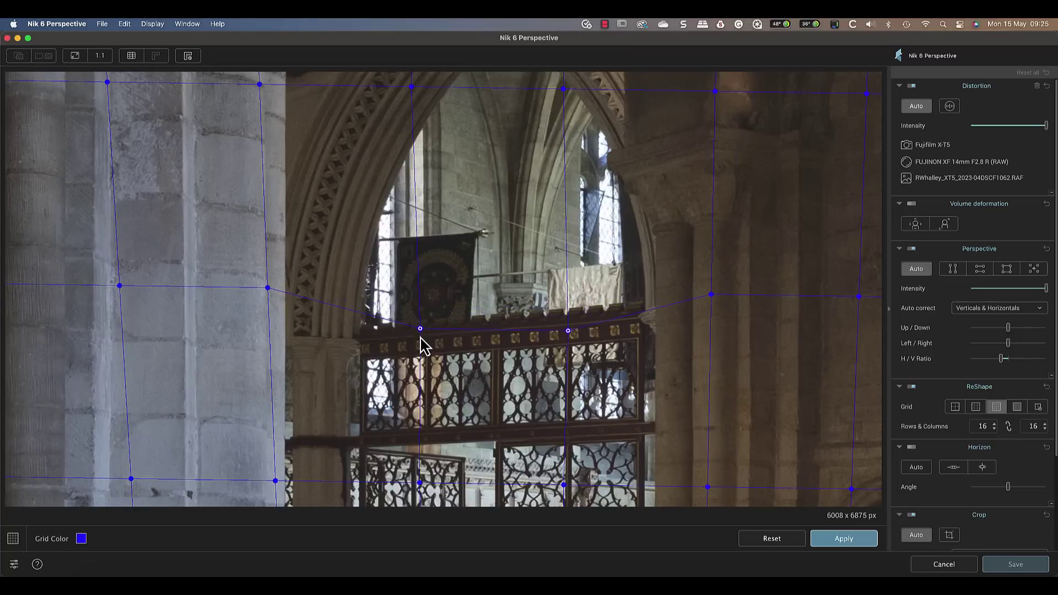
pyautogui.press('Down')
pyautogui.press('Down')
pyautogui.press('Down')
pyautogui.press('Down')
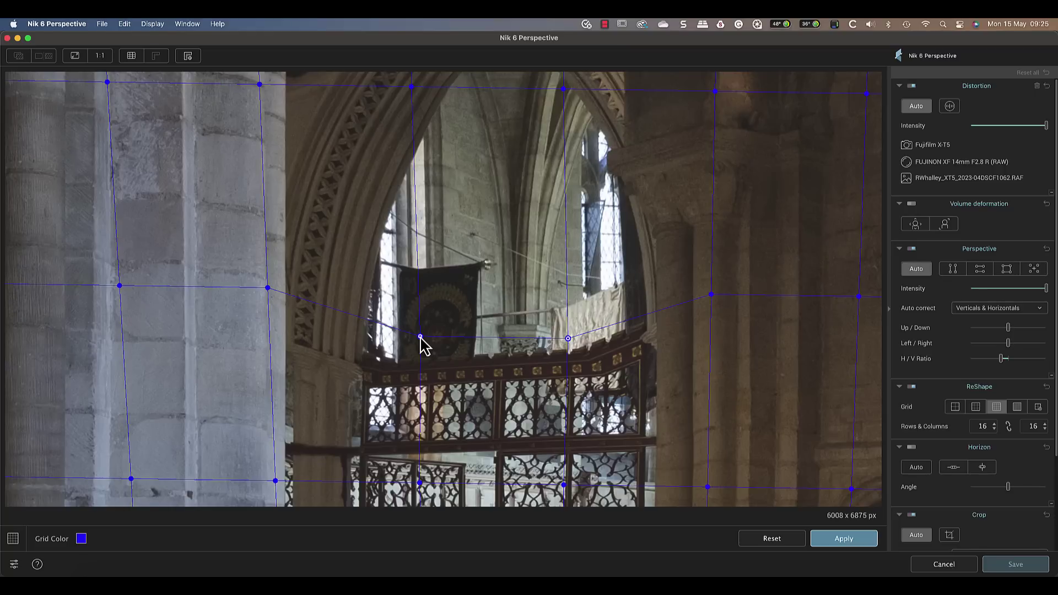
pyautogui.moveTo(268, 288); pyautogui.dragTo(267, 335)
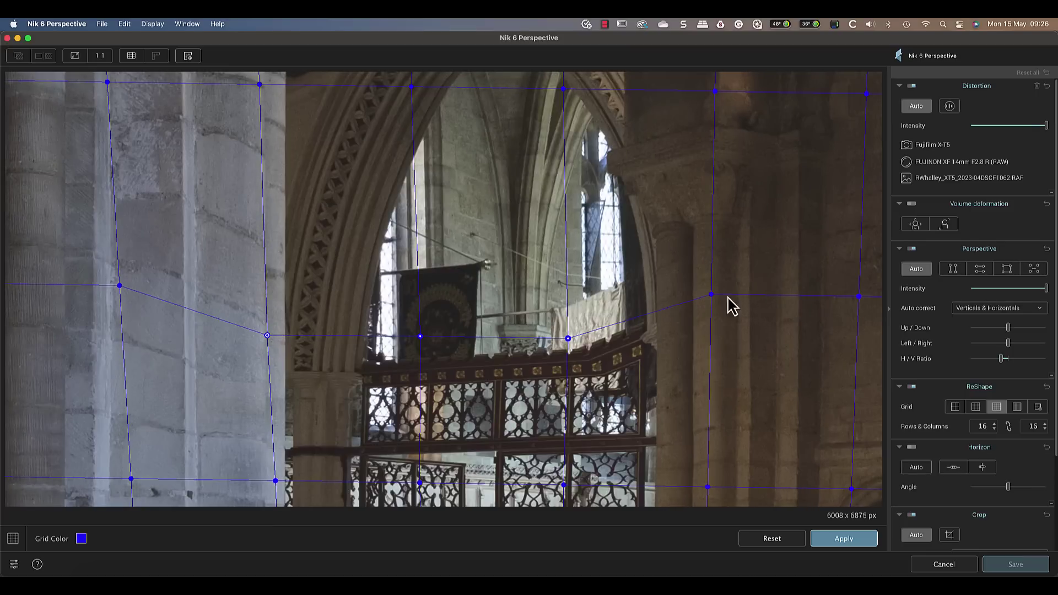
pyautogui.moveTo(711, 295); pyautogui.dragTo(714, 340)
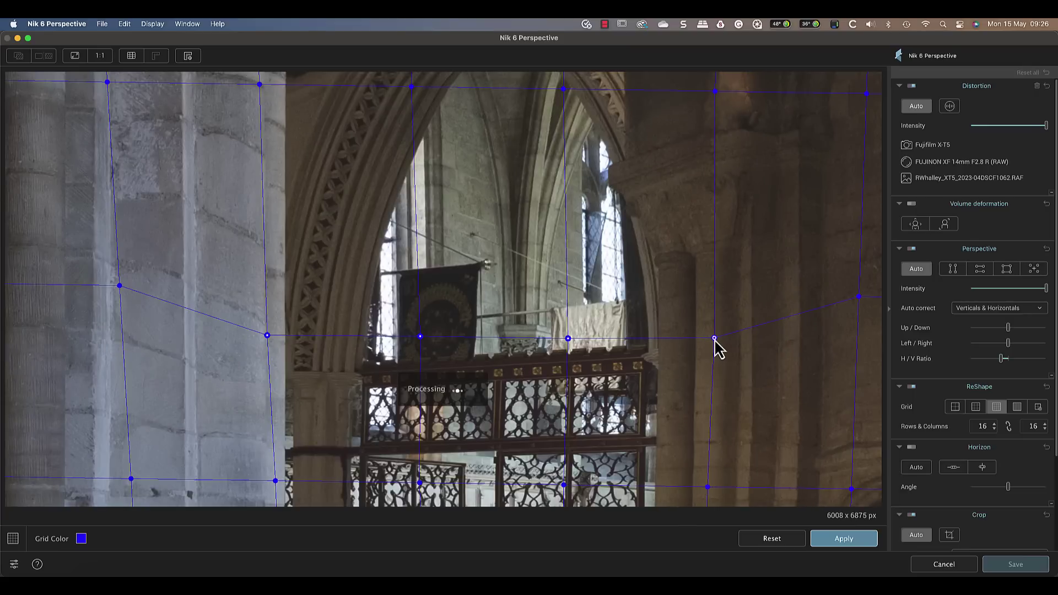
# Step: Commit the 16 x 16 grid warp to the cathedral photo
pyautogui.click(835, 545)
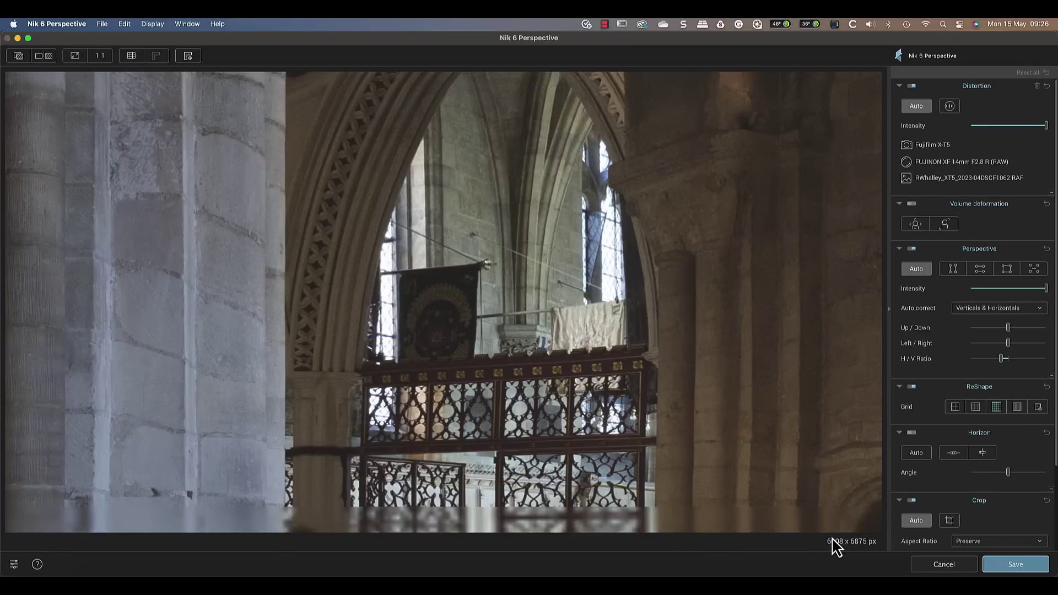